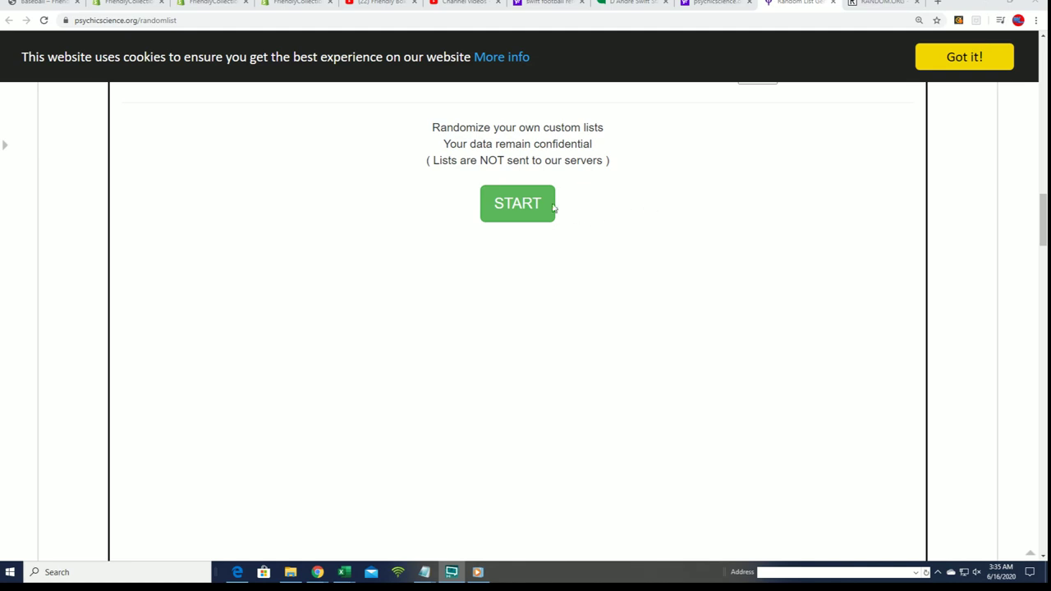
Paste the owner names from Notepad into the randomizer's empty input box.
left_click(552, 207)
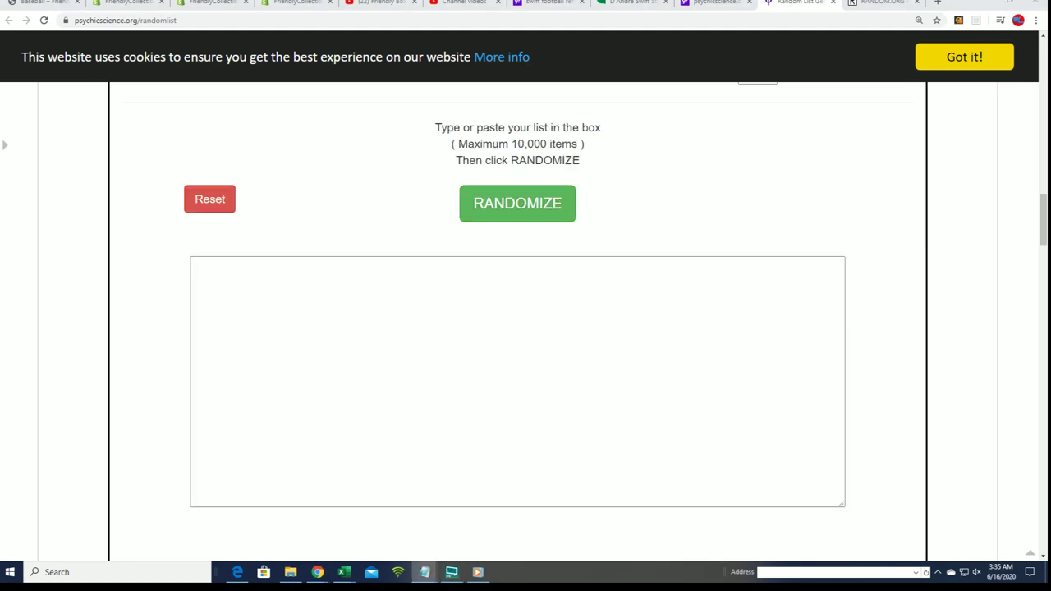
left_click_drag(648, 579, 635, 167)
mouse_move(796, 431)
left_mouse_down()
mouse_move(788, 276)
mouse_move(800, 197)
left_mouse_up()
left_click_drag(603, 197, 537, 197)
left_click(529, 207)
right_click(236, 269)
left_click(310, 353)
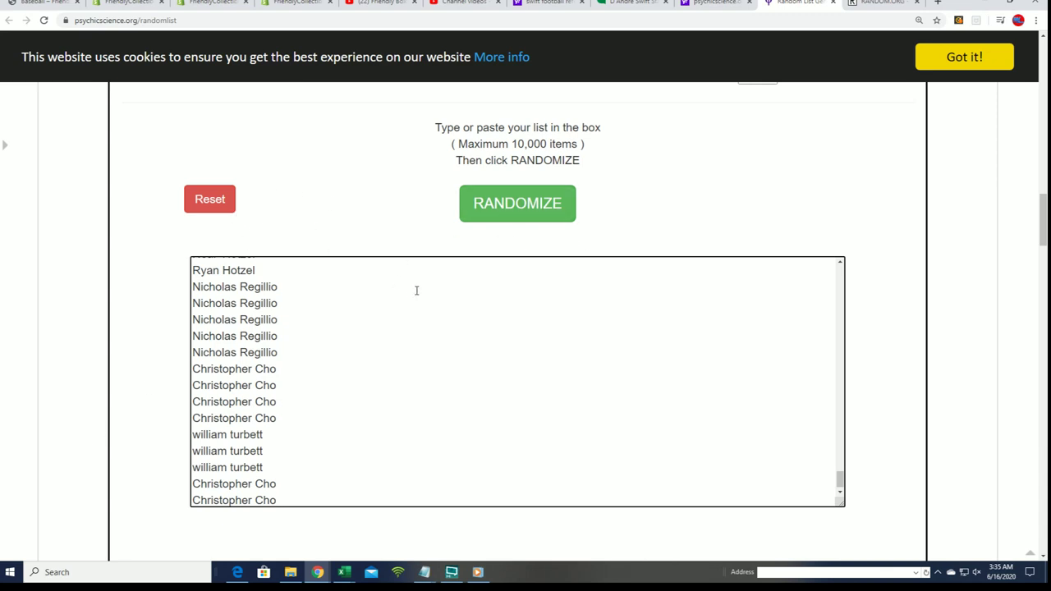
Shuffle the pasted names into a numbered random list, reshuffling several more times.
left_click(546, 209)
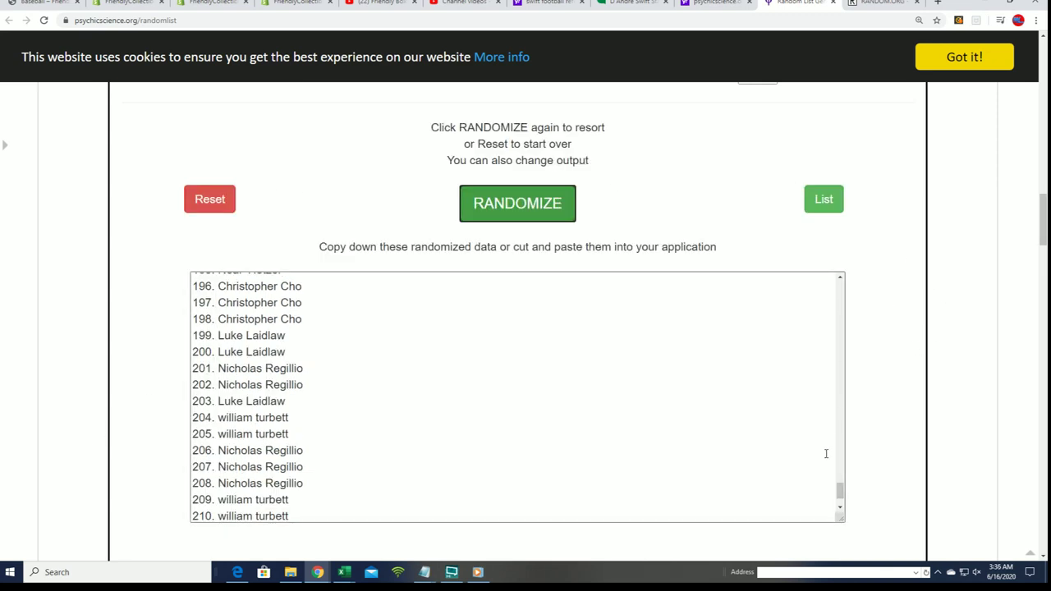
left_click_drag(840, 491, 835, 286)
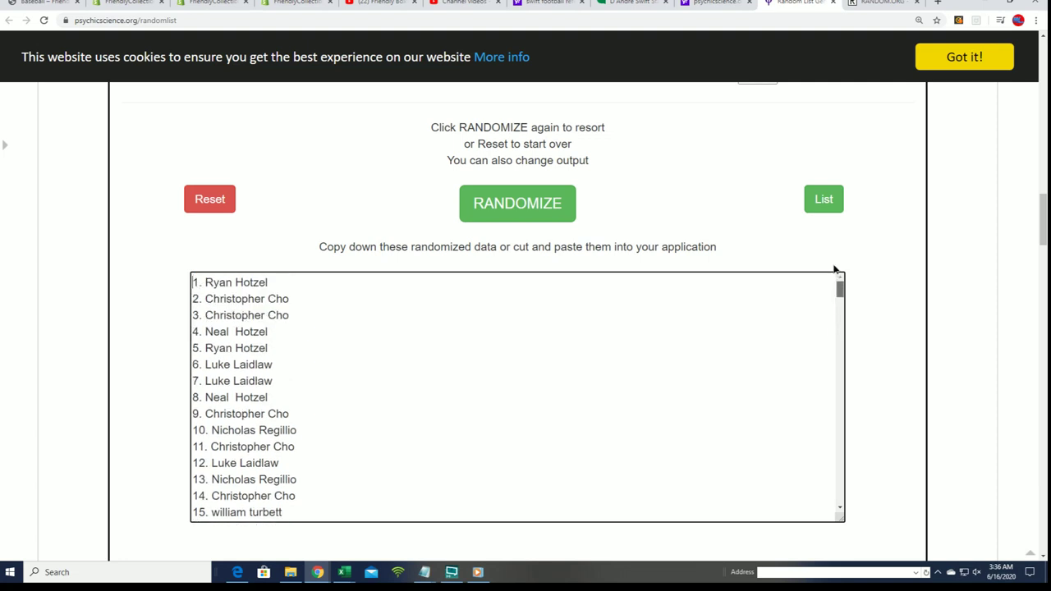
left_click(514, 205)
left_click(524, 202)
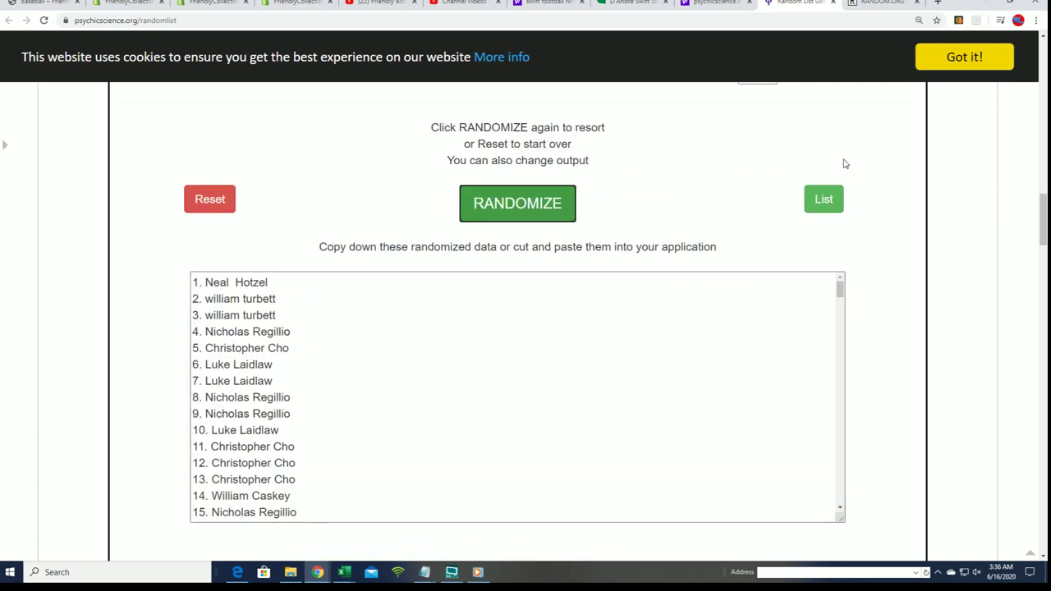
left_click(515, 212)
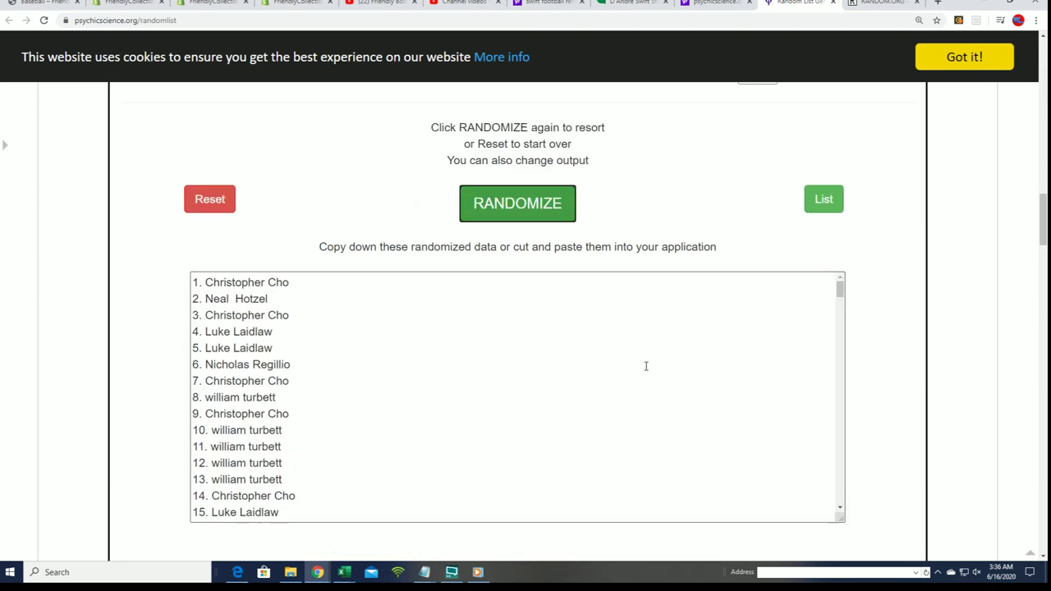
left_click(532, 197)
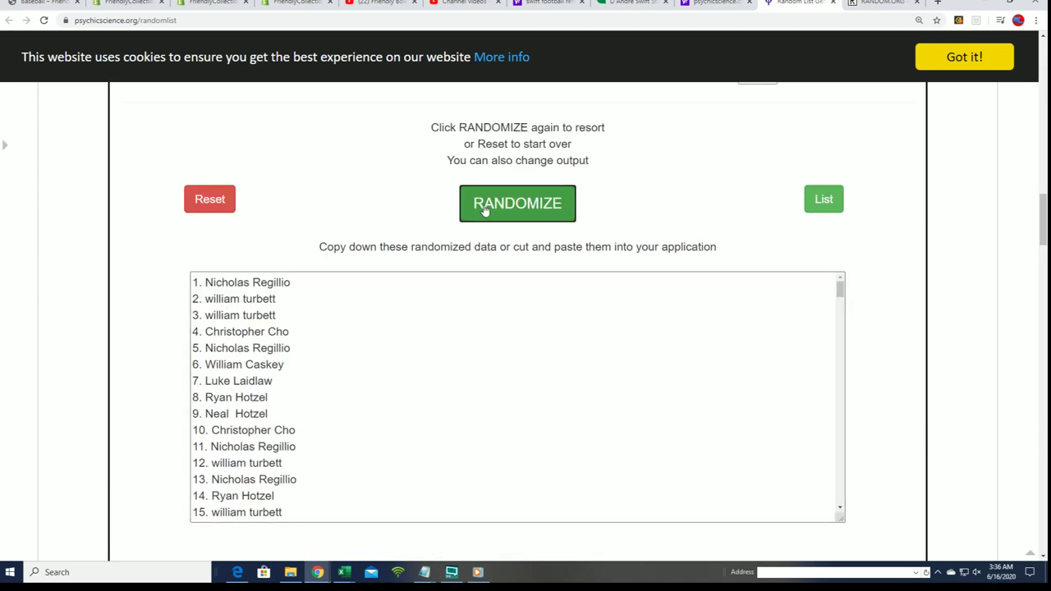
left_click(479, 206)
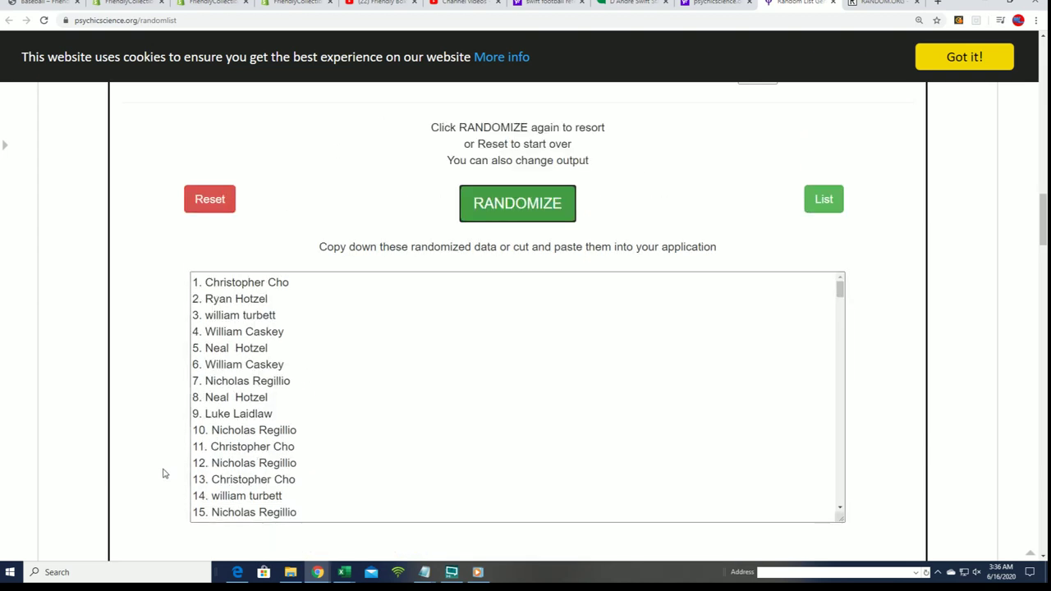
left_click(515, 204)
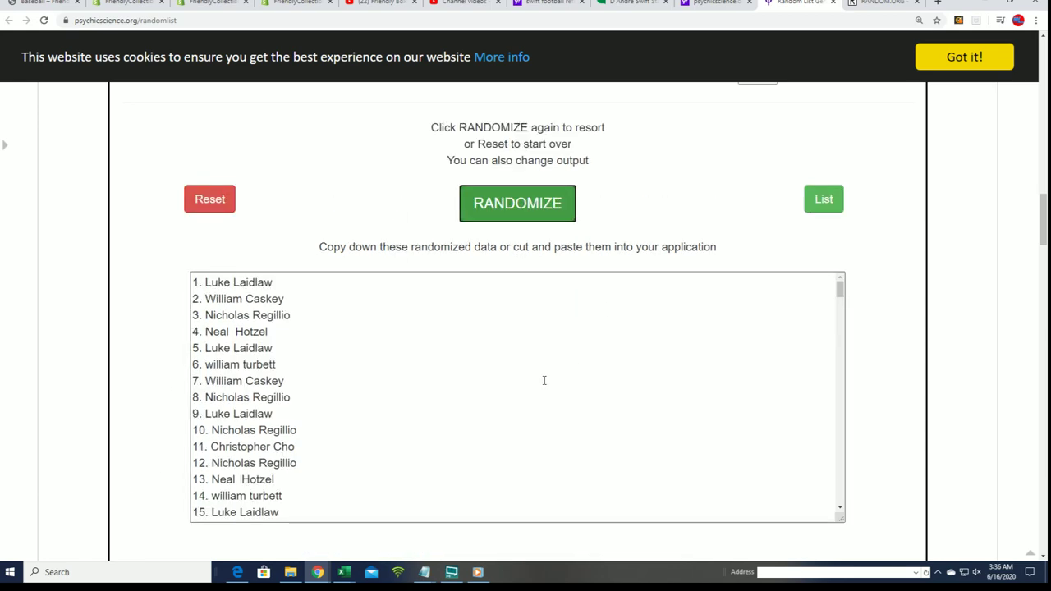
Select the whole randomized 210-name list and copy it.
left_click_drag(194, 280, 340, 547)
scroll(308, 204, "down", 10)
scroll(308, 204, "up", 5)
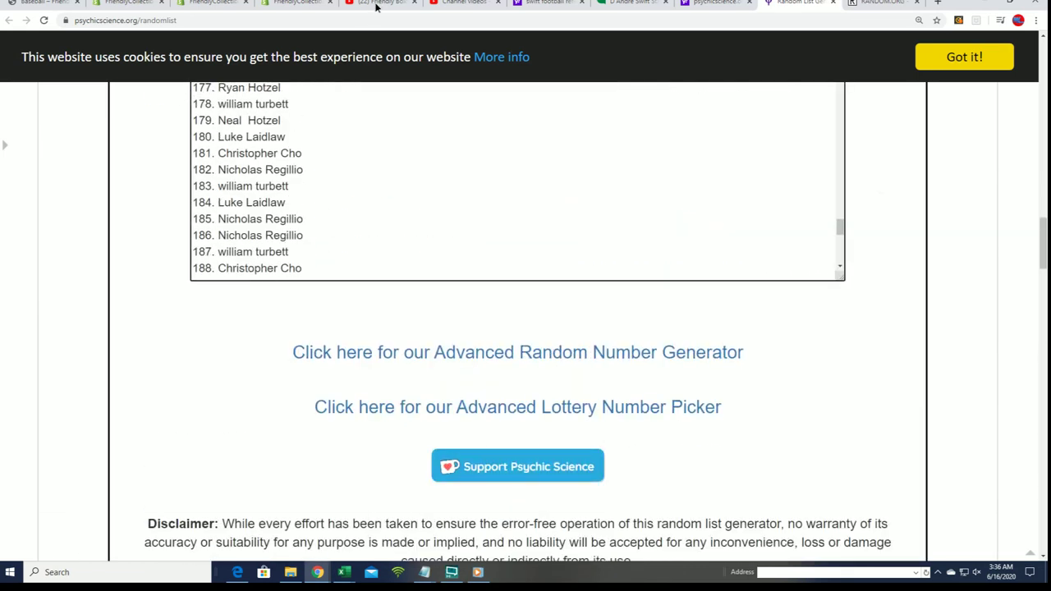
mouse_move(352, 205)
left_mouse_down()
mouse_move(353, 183)
mouse_move(347, 287)
mouse_move(410, 271)
mouse_move(333, 143)
mouse_move(310, 200)
left_mouse_up()
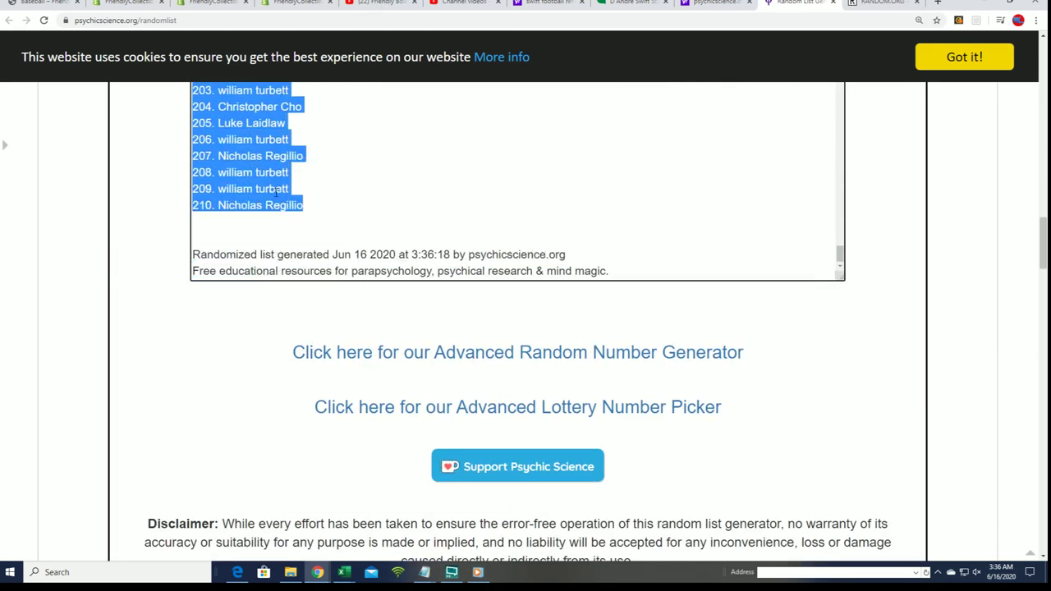
right_click(269, 191)
left_click(298, 234)
mouse_move(1044, 258)
left_mouse_down()
mouse_move(1044, 187)
mouse_move(1045, 239)
left_mouse_up()
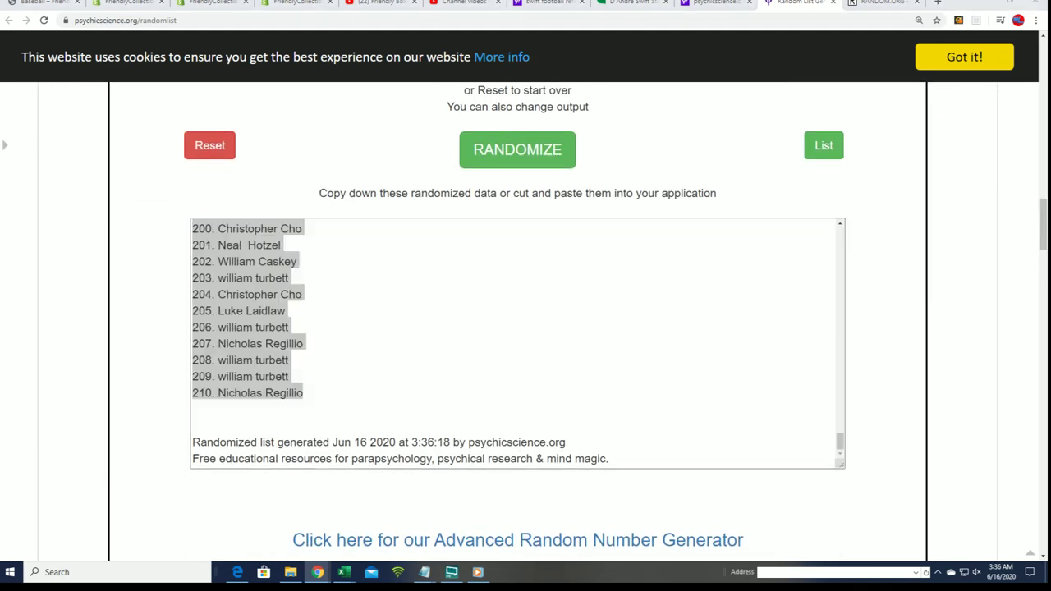
Paste the randomized names into cell A2 as plain text with Paste Special > Text.
key("alt+Tab")
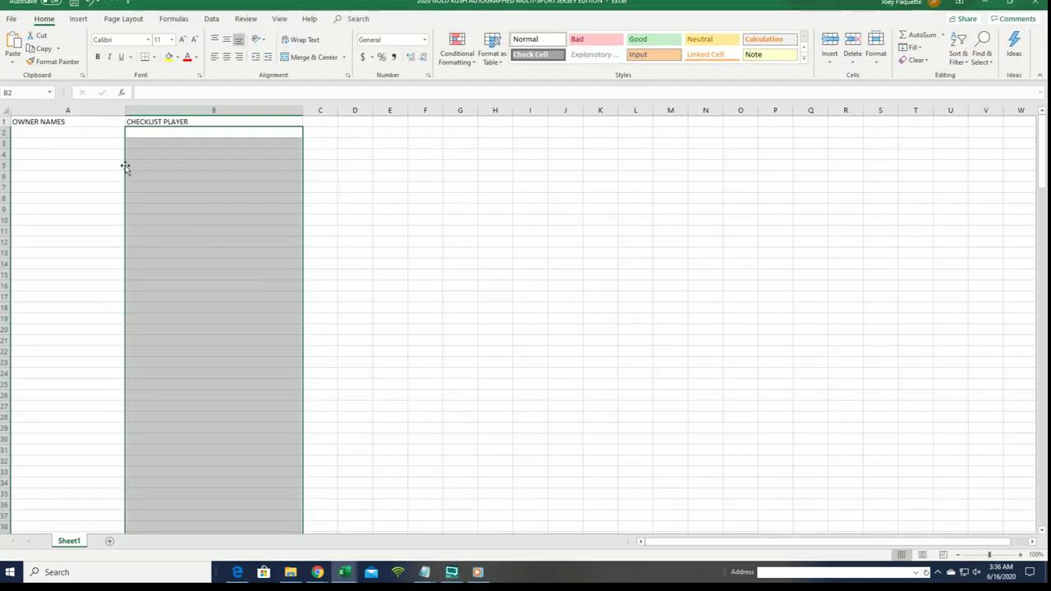
right_click(46, 135)
left_click(75, 194)
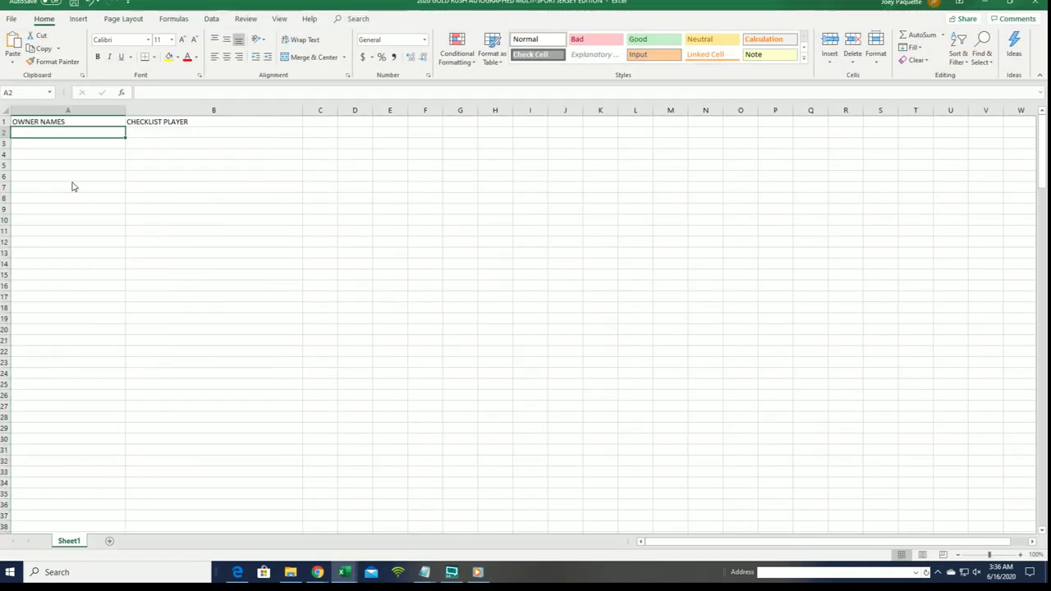
left_click(13, 128)
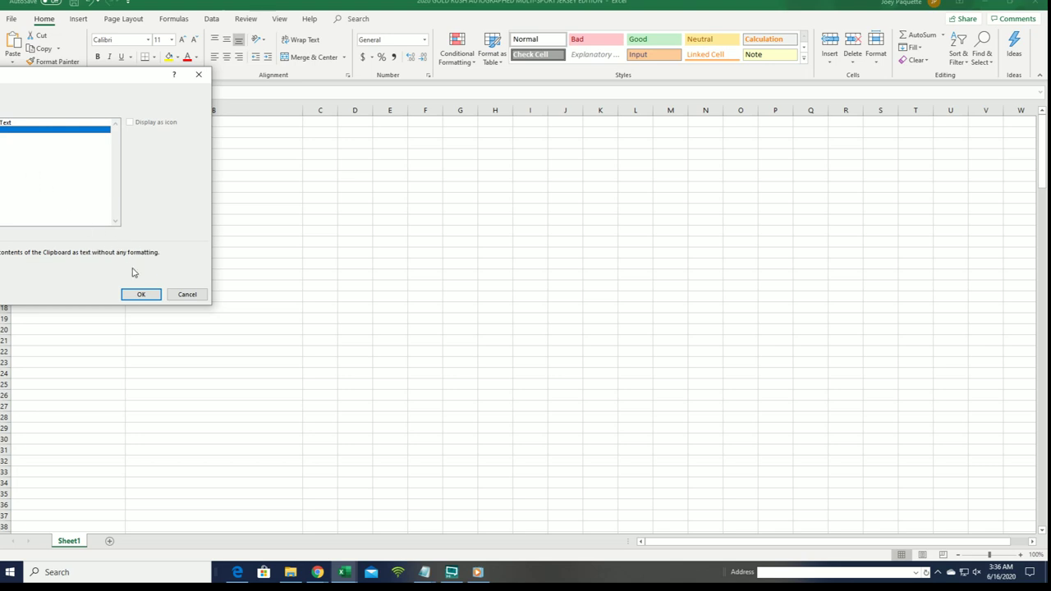
left_click(138, 293)
Narrow column A, zoom in on the sheet, and select B2 for the player list.
left_click(209, 136)
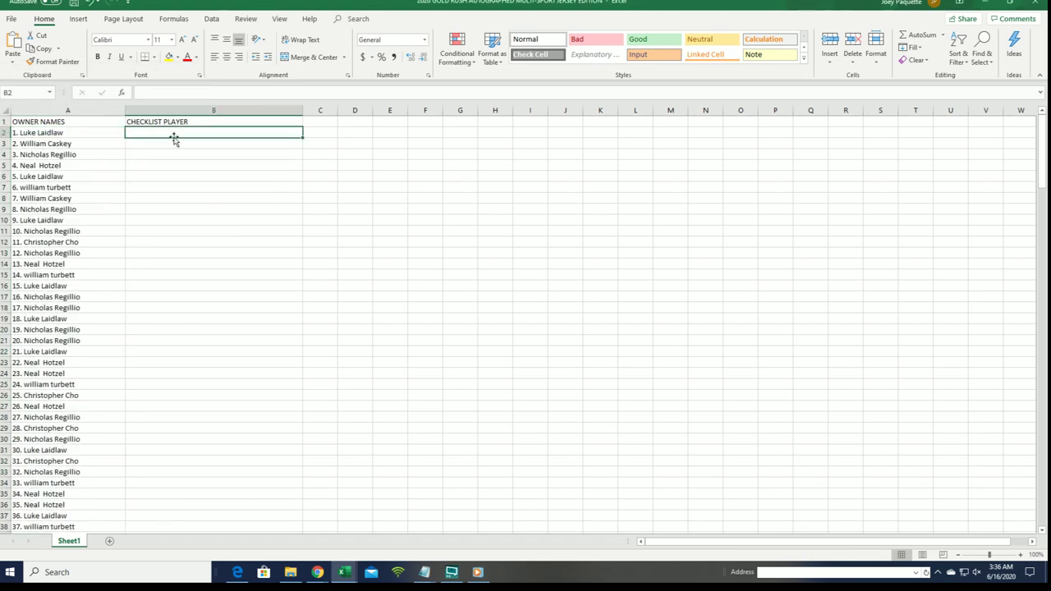
left_click(115, 110)
left_click_drag(125, 110, 101, 118)
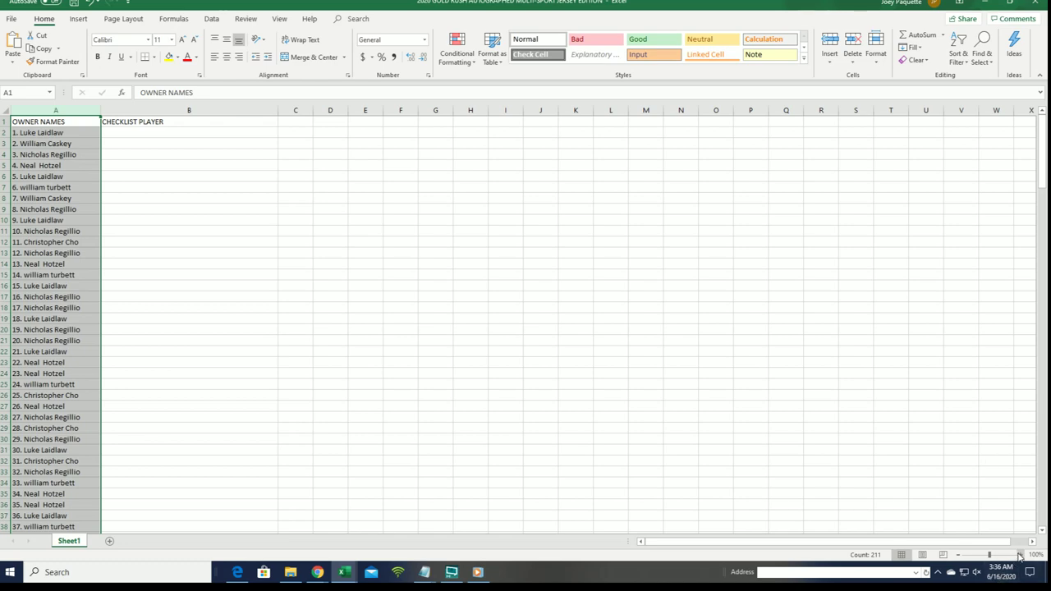
left_click(1021, 559)
left_click(1022, 559)
left_click(1022, 559)
left_click(1021, 558)
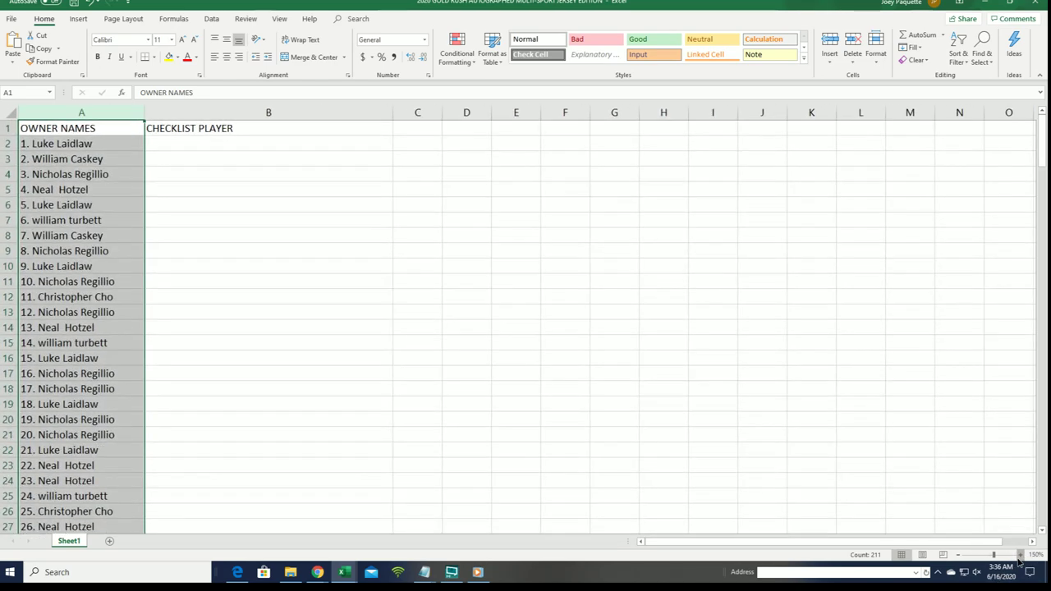
left_click(1021, 558)
left_click(1021, 559)
left_click(208, 155)
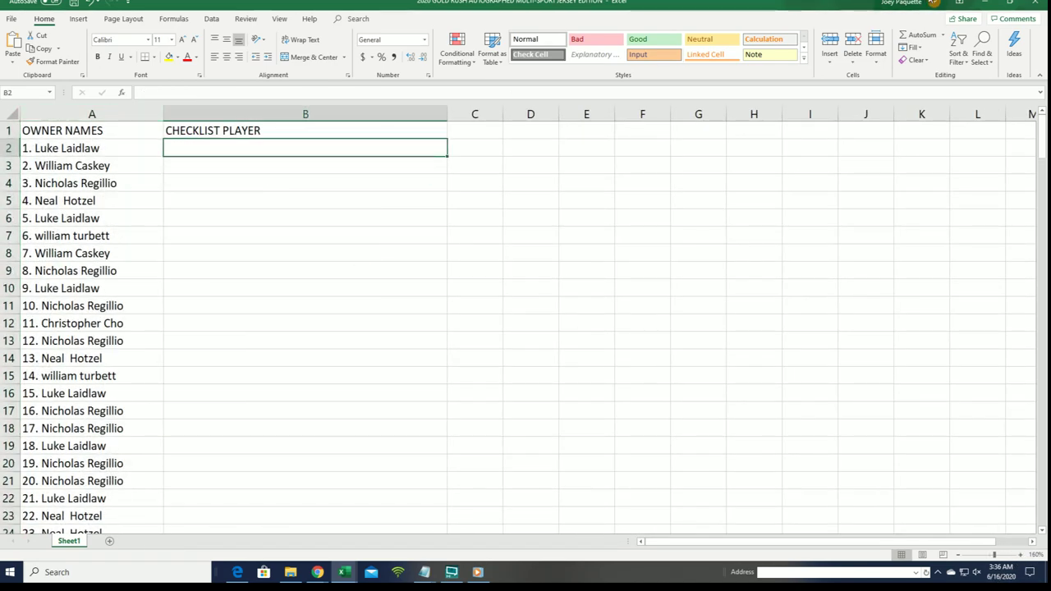
key("alt+Tab")
Clear the randomizer, then copy Notepad's players from 1980 Miracle/Quarterbacks Of through Zion Williamson.
scroll(438, 168, "up", 2)
left_click(209, 308)
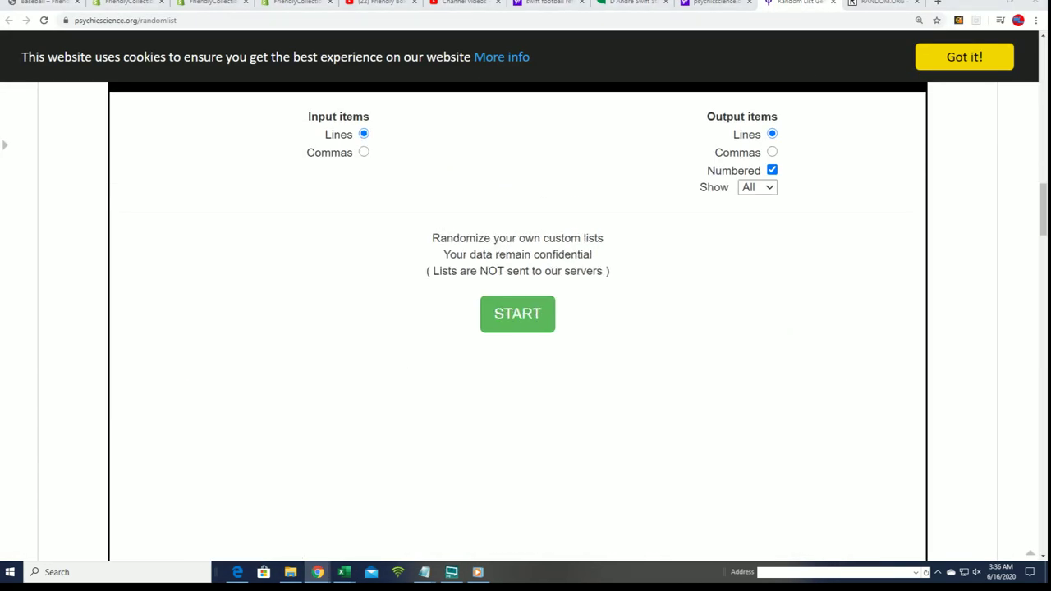
key("alt+Tab")
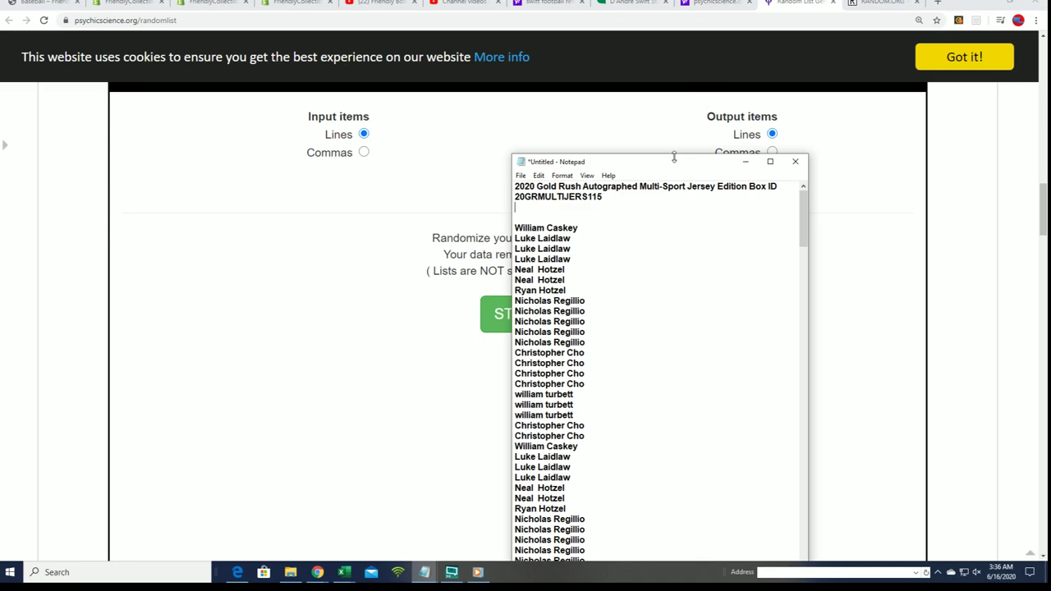
left_click_drag(674, 156, 685, 3)
scroll(648, 282, "down", 15)
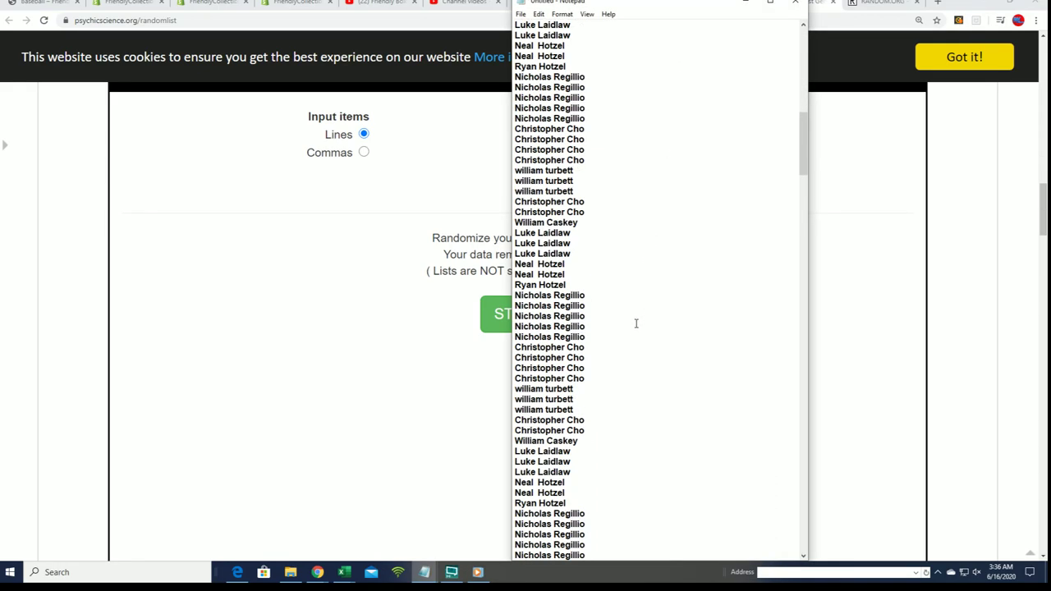
scroll(639, 319, "down", 20)
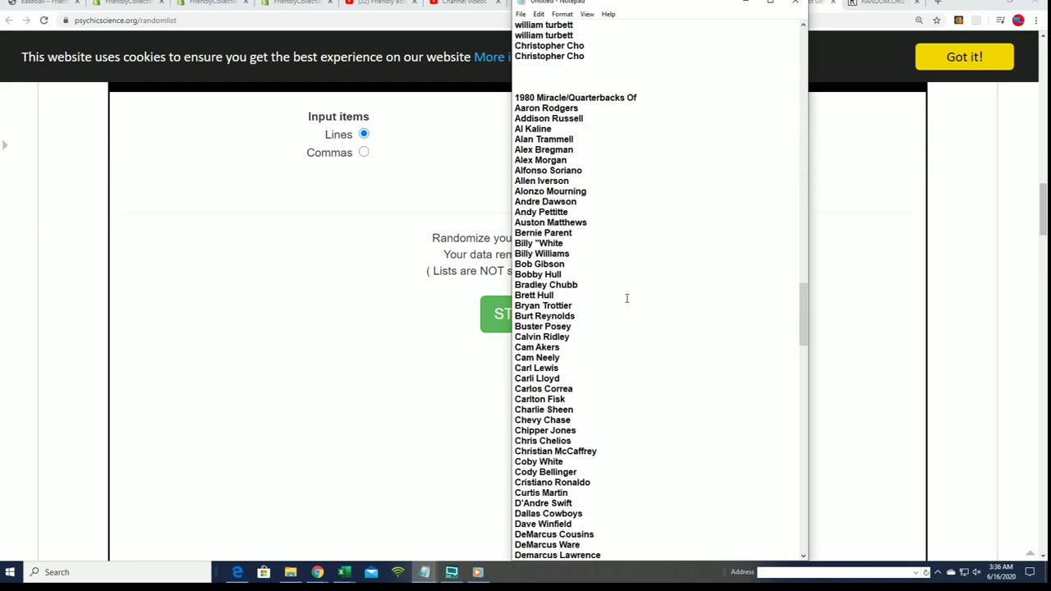
scroll(604, 221, "up", 1)
mouse_move(516, 66)
left_mouse_down()
mouse_move(575, 242)
mouse_move(590, 560)
mouse_move(551, 441)
mouse_move(585, 484)
mouse_move(581, 505)
left_mouse_up()
right_click(535, 267)
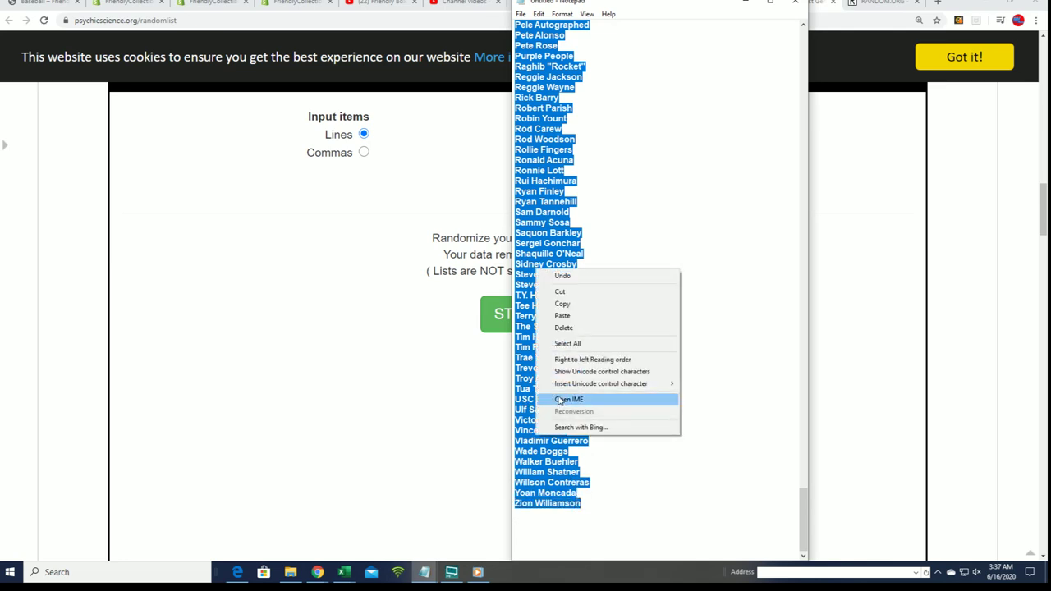
left_click(566, 316)
Start the randomizer and paste the player list into its input box.
left_click(431, 303)
left_click(493, 316)
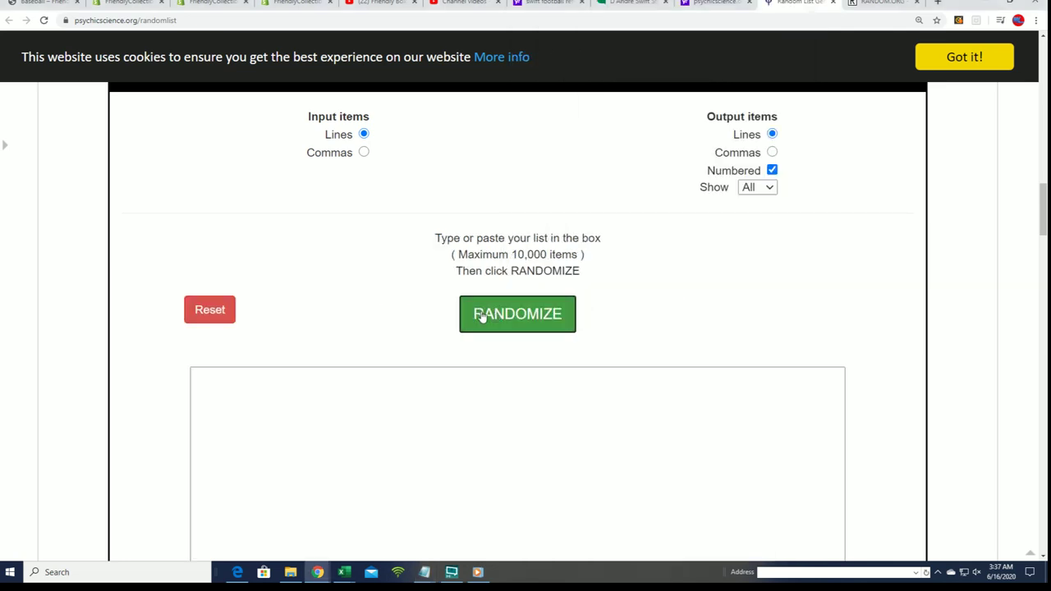
right_click(258, 386)
left_click(305, 472)
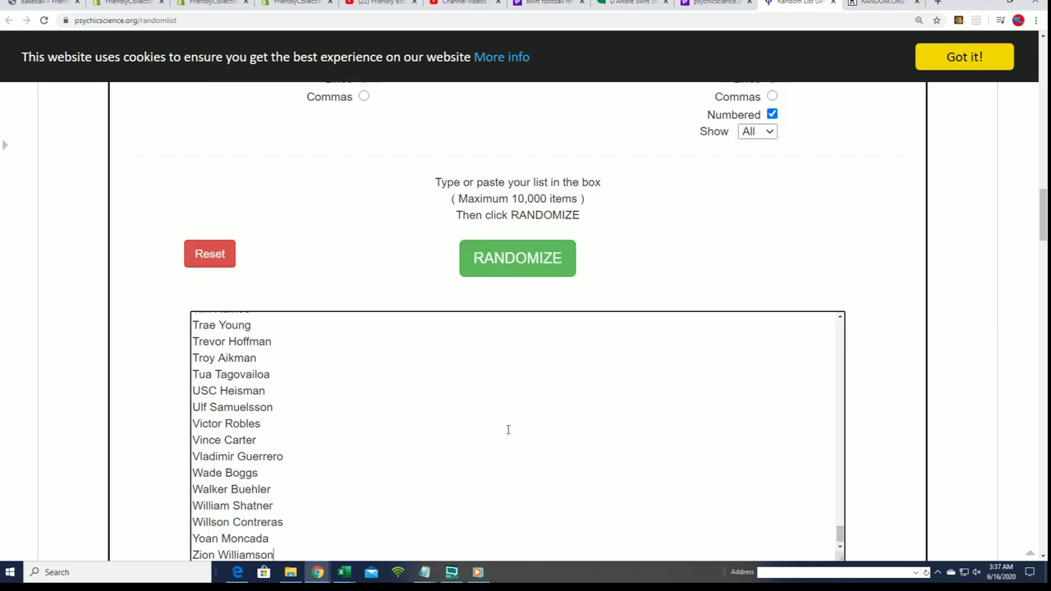
scroll(842, 315, "down", 4)
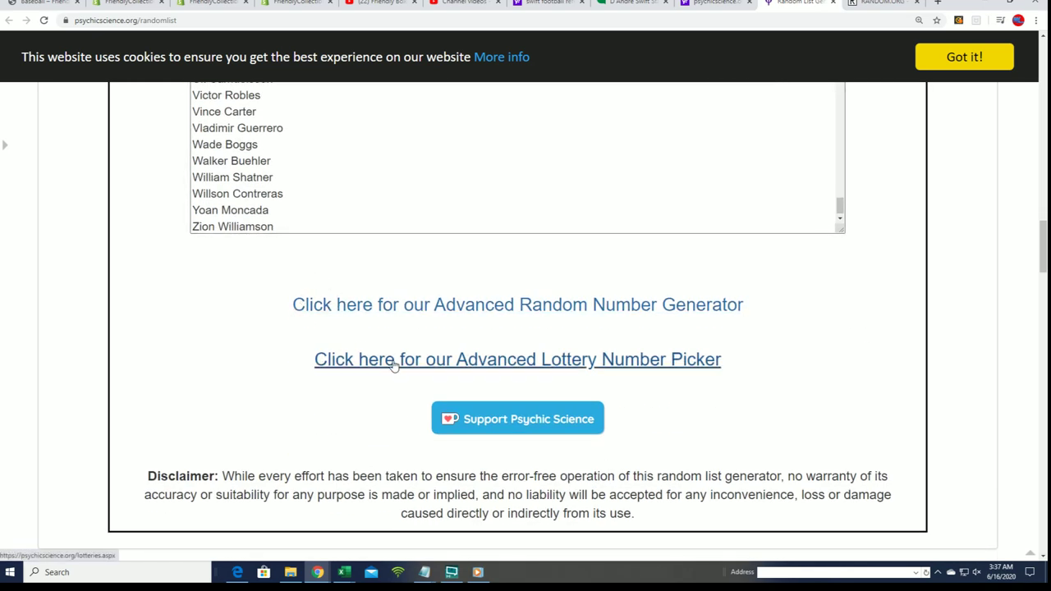
scroll(394, 356, "up", 3)
scroll(411, 356, "up", 3)
Shuffle the players repeatedly into a numbered list beginning Carl Lewis, Ernie Banks, Bobby Hull.
left_click(518, 149)
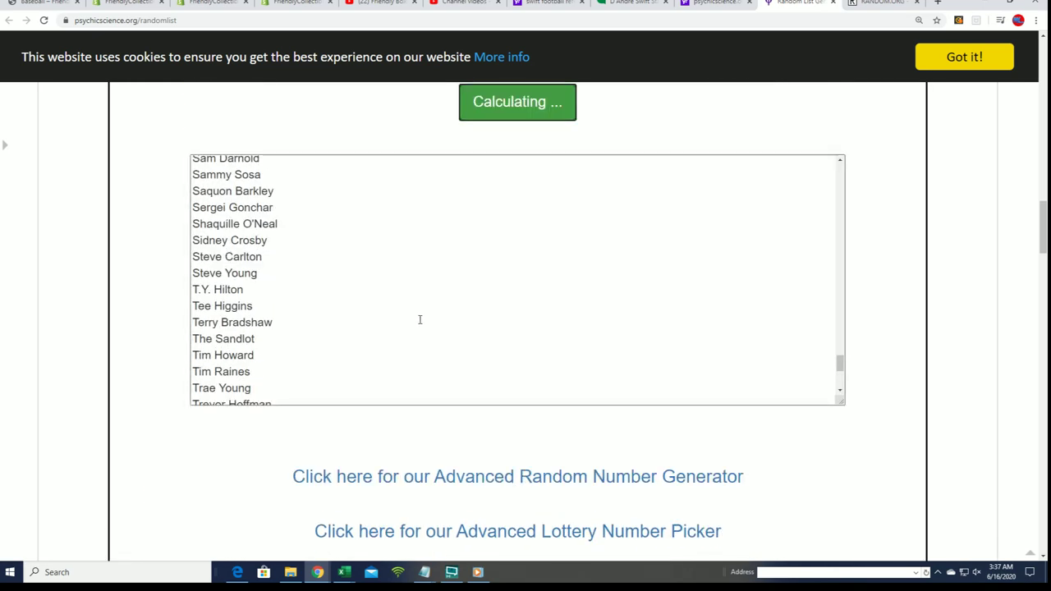
scroll(539, 323, "down", 5)
scroll(640, 345, "up", 8)
left_click_drag(839, 352, 843, 162)
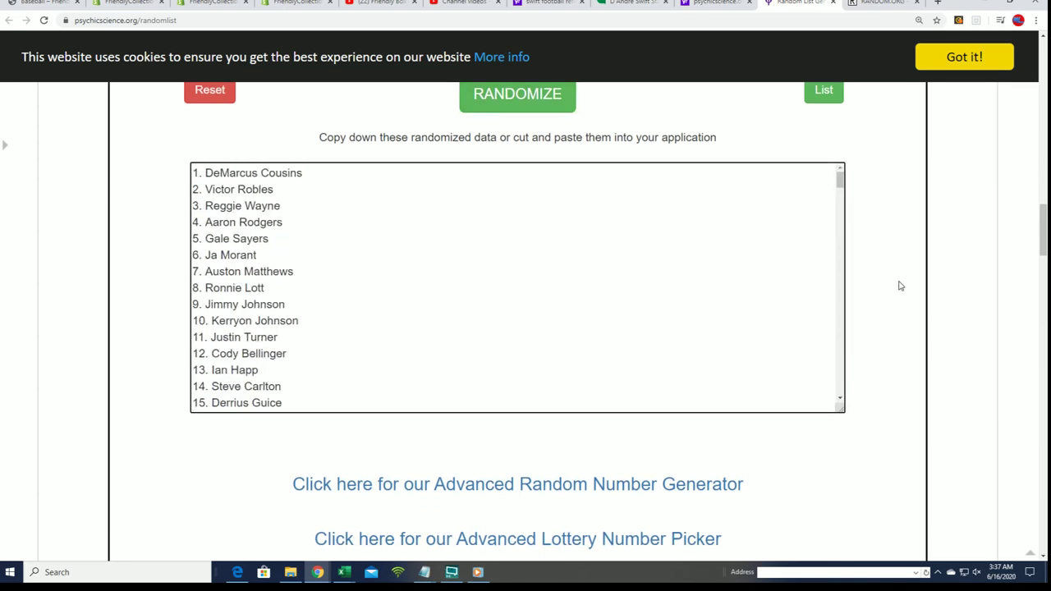
scroll(551, 295, "up", 2)
left_click(512, 258)
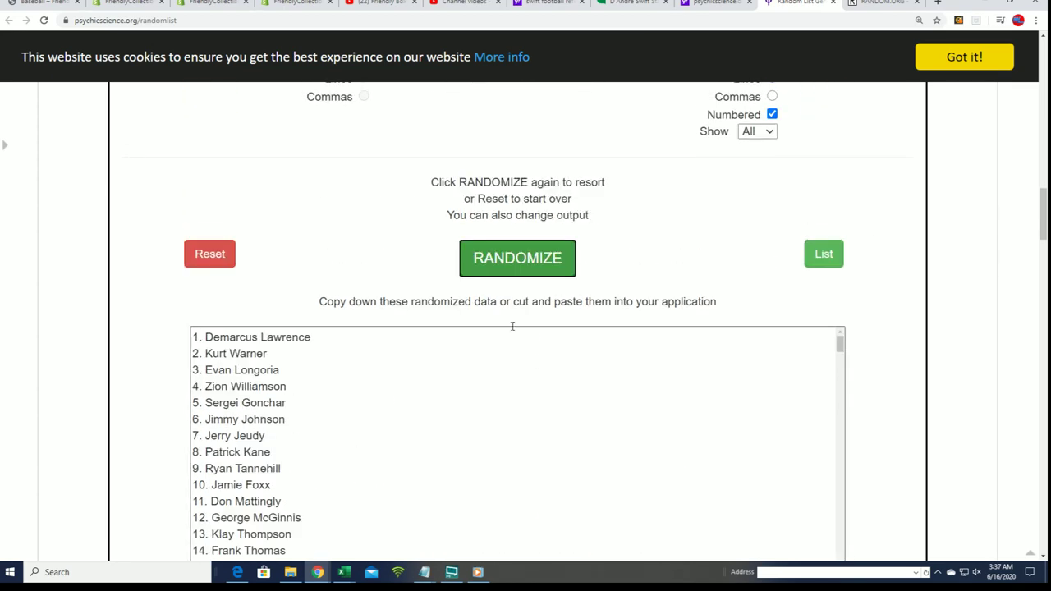
left_click(499, 260)
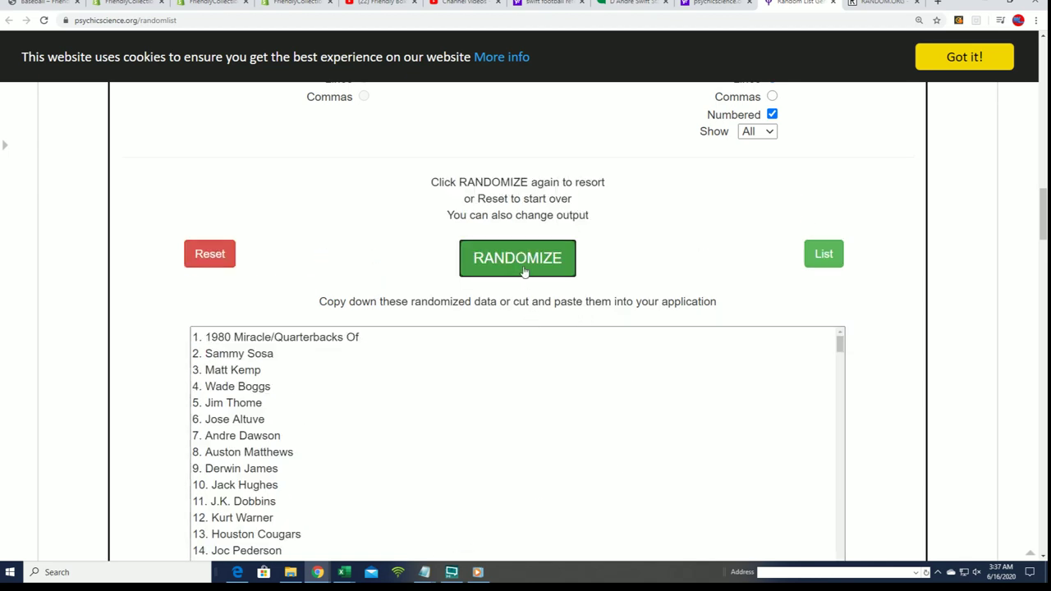
left_click(523, 264)
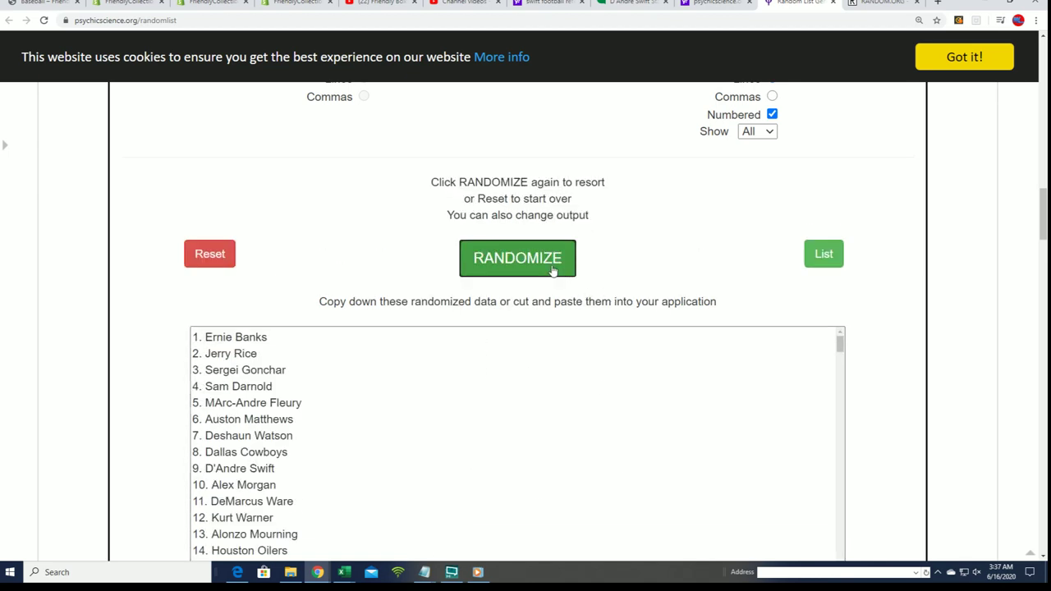
left_click(542, 269)
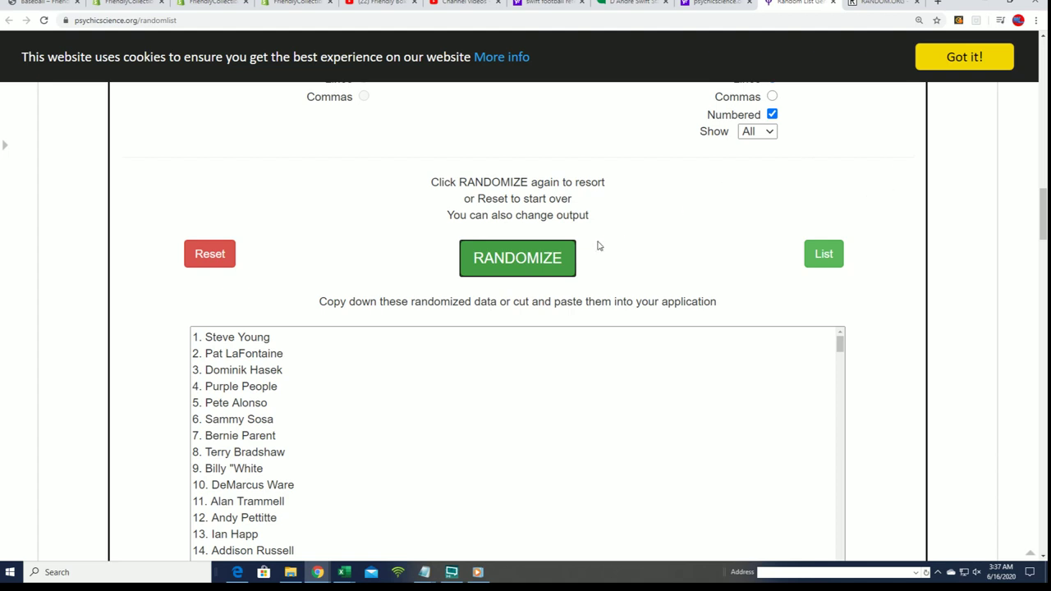
left_click(548, 257)
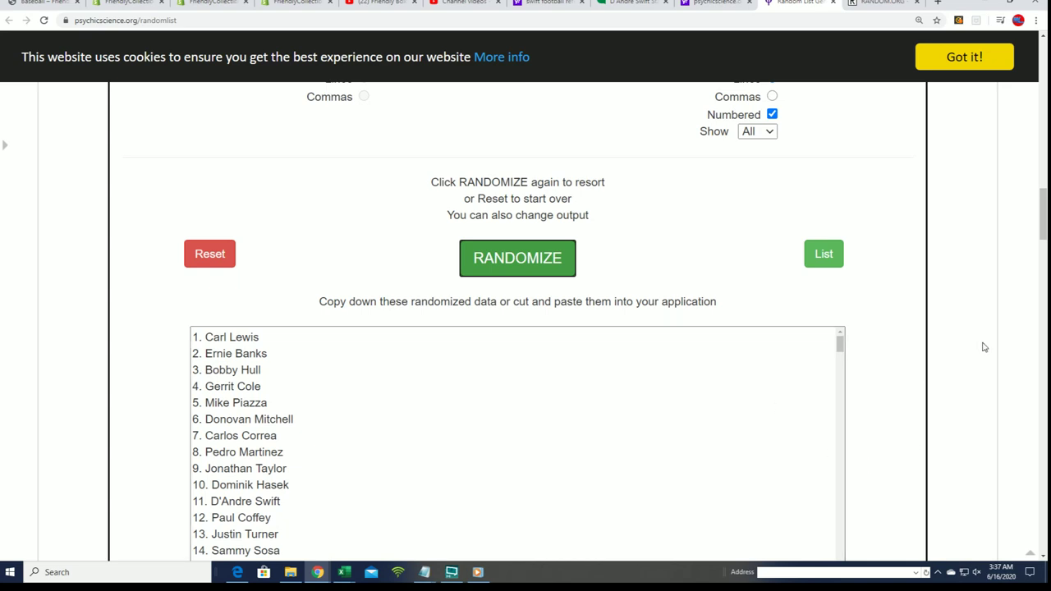
Reshuffle to a Pete Alonso, Carlos Correa, Derrius Guice start and copy the full numbered list.
left_click(524, 261)
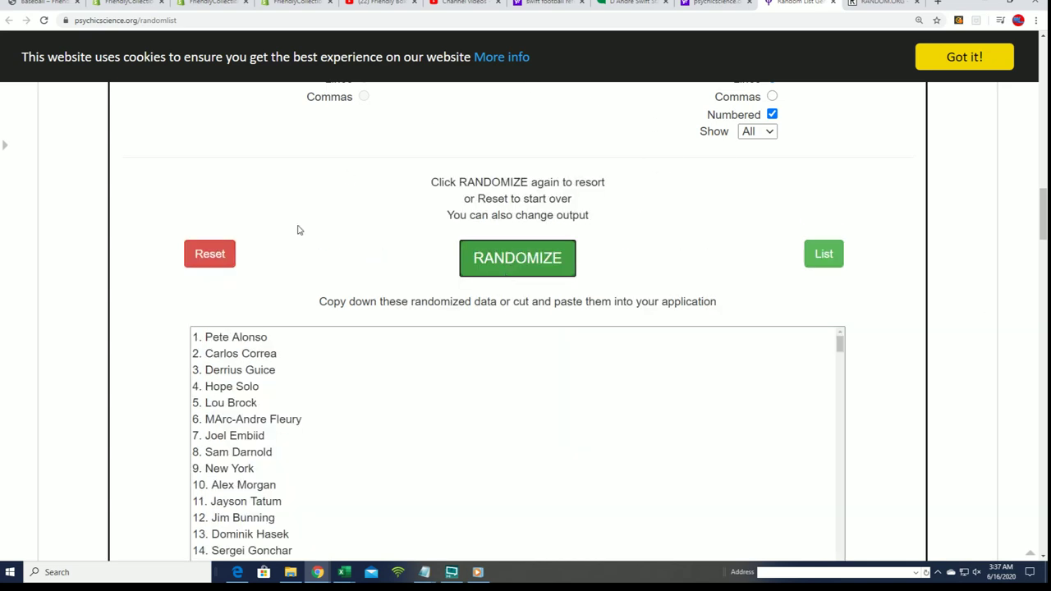
mouse_move(197, 337)
left_mouse_down()
mouse_move(271, 559)
mouse_move(328, 72)
mouse_move(348, 99)
mouse_move(351, 328)
mouse_move(315, 191)
mouse_move(299, 201)
left_mouse_up()
right_click(257, 189)
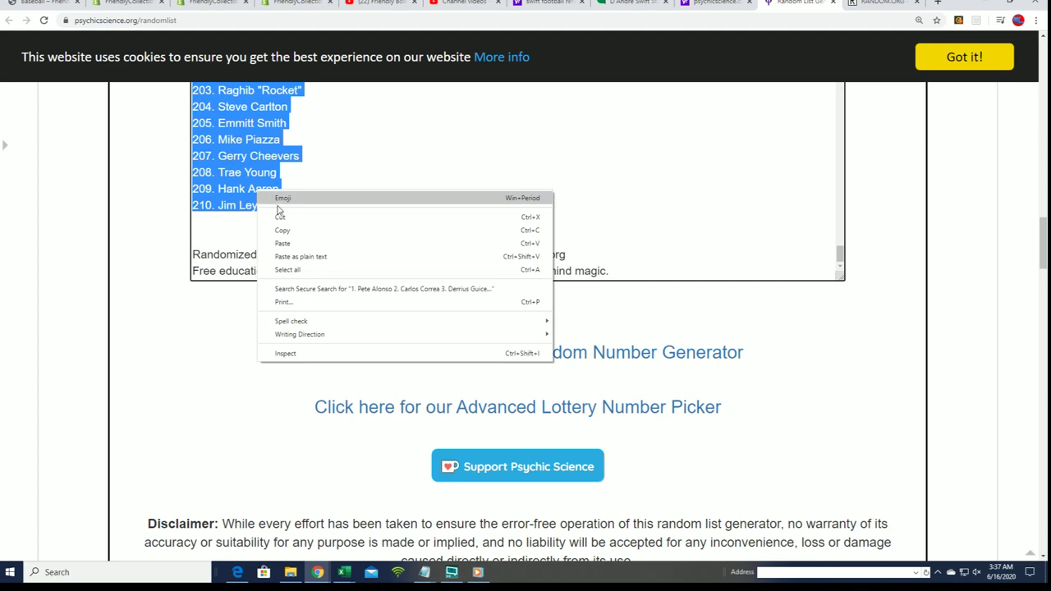
left_click(299, 225)
scroll(934, 352, "up", 2)
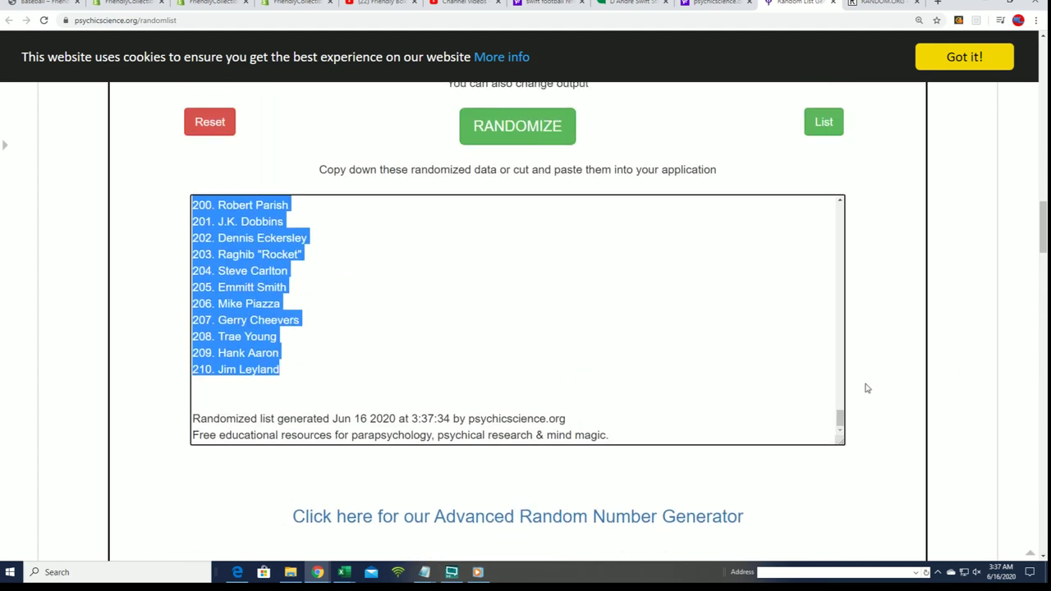
left_click_drag(840, 421, 853, 198)
Paste the randomized players into B2 keeping text only.
key("alt+Tab")
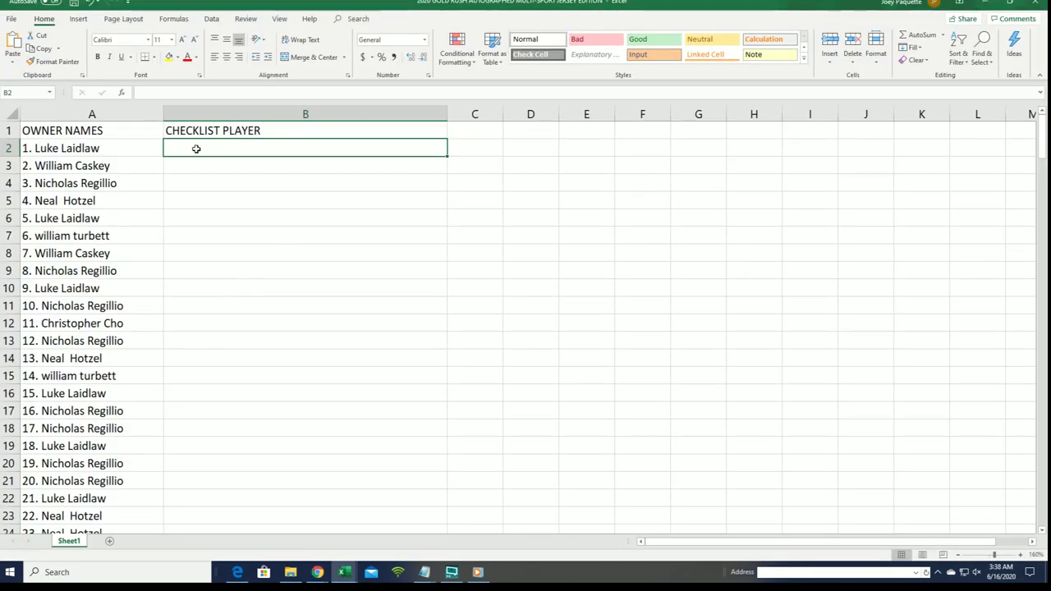
right_click(186, 146)
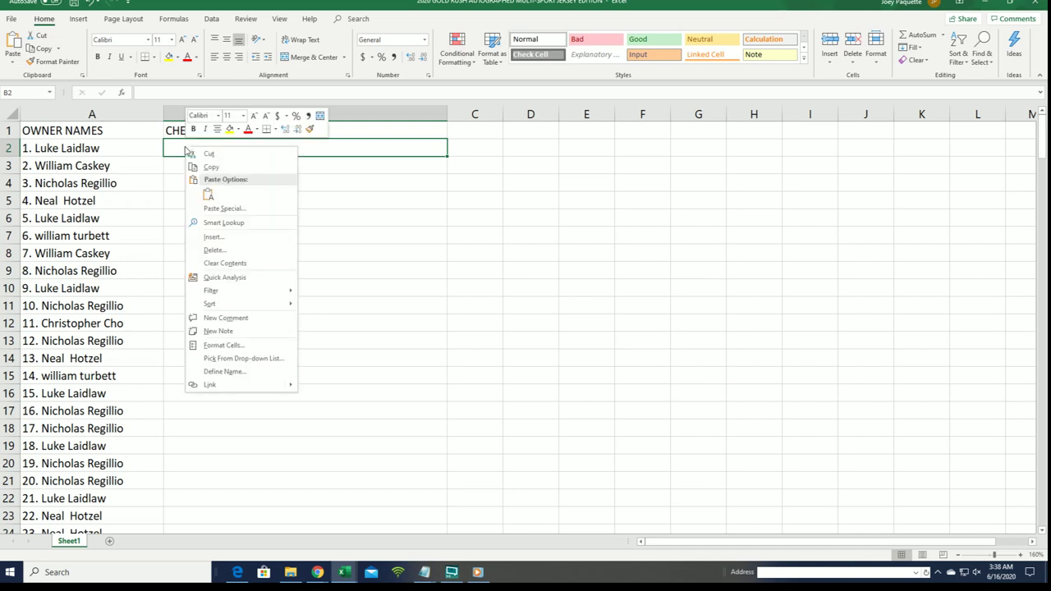
left_click(208, 195)
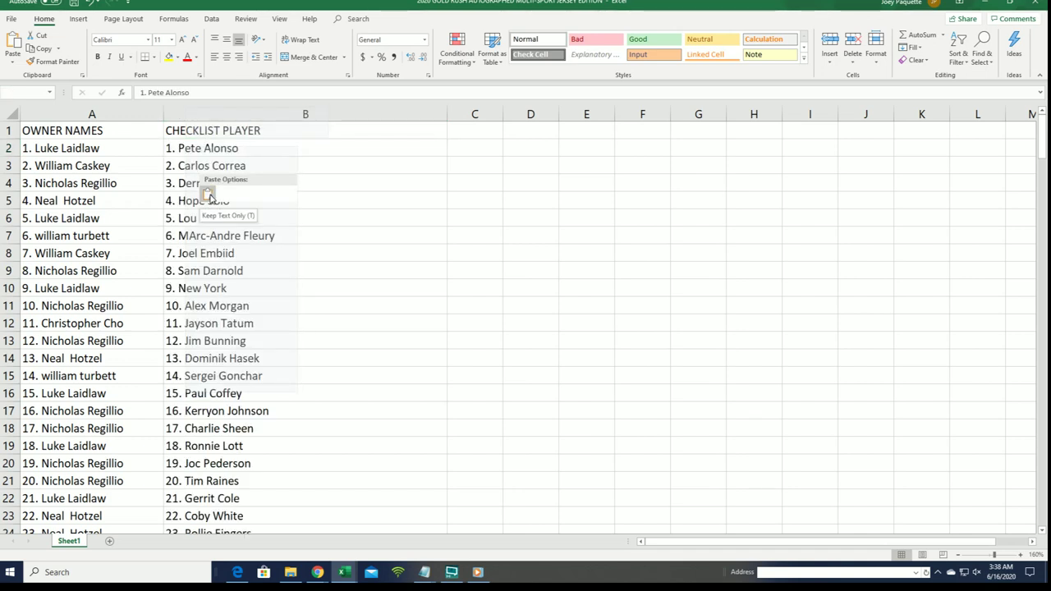
left_click(209, 195)
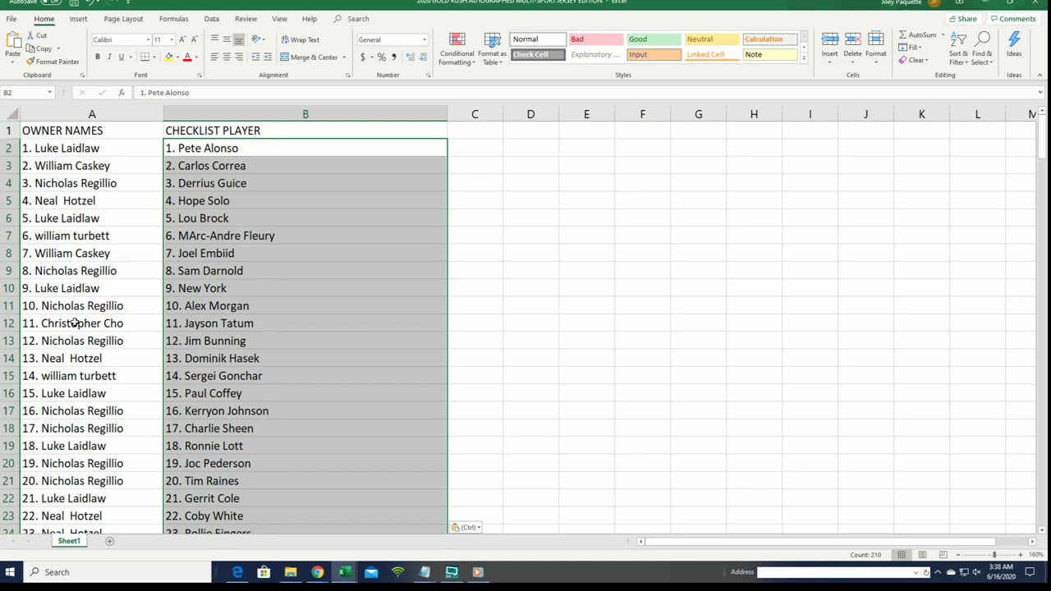
Check that the owner and player in row 28 (entry 27) line up.
scroll(143, 394, "down", 2)
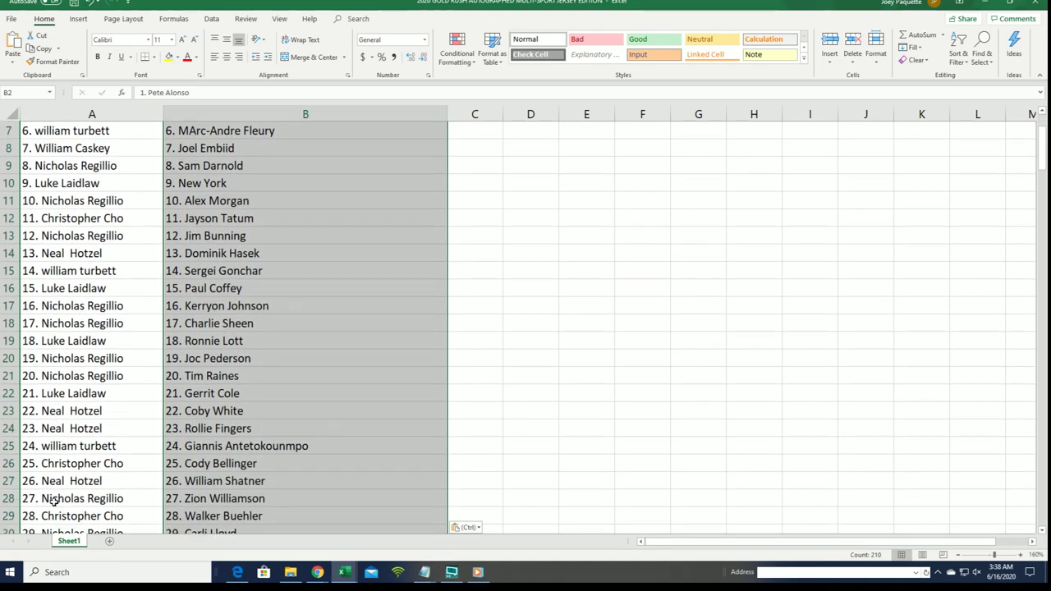
left_click(51, 499)
left_click(188, 505)
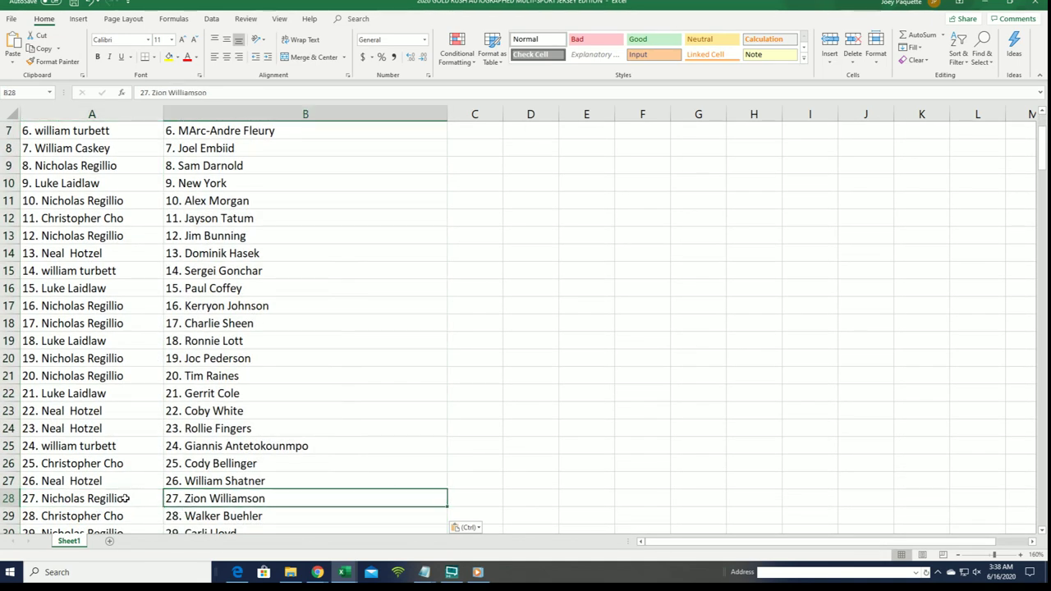
left_click(128, 499)
left_click(196, 497)
scroll(131, 452, "up", 2)
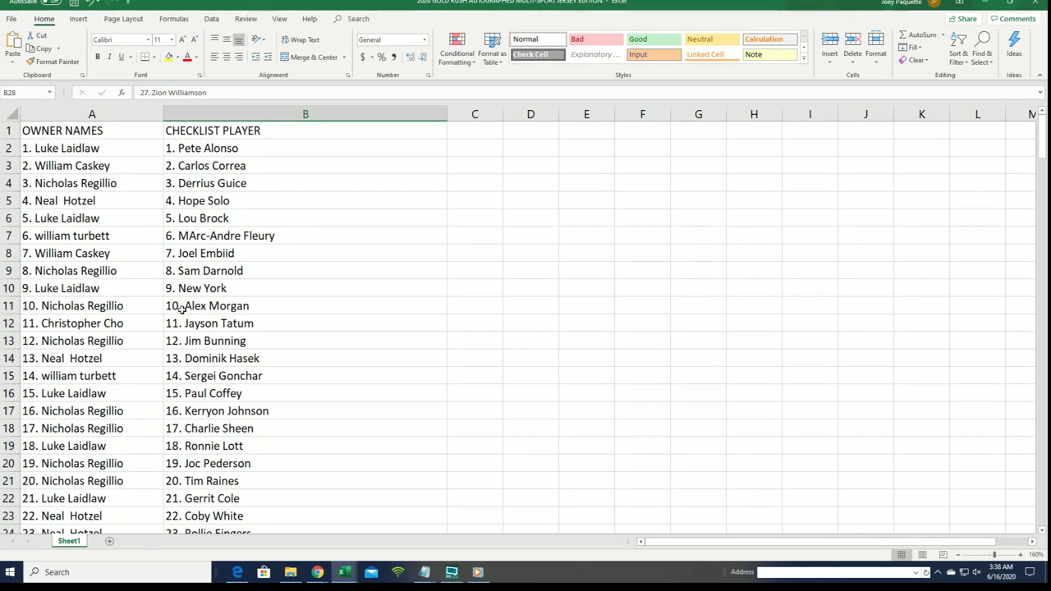
scroll(209, 419, "down", 3)
scroll(214, 404, "down", 4)
scroll(261, 410, "down", 1)
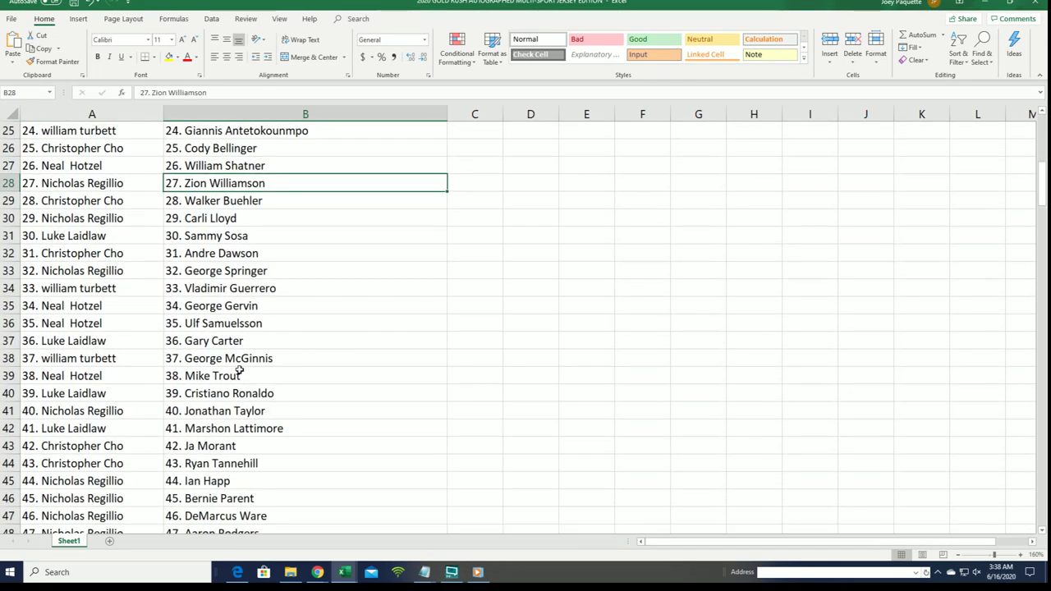
left_click(235, 373)
scroll(134, 415, "down", 2)
scroll(212, 420, "down", 4)
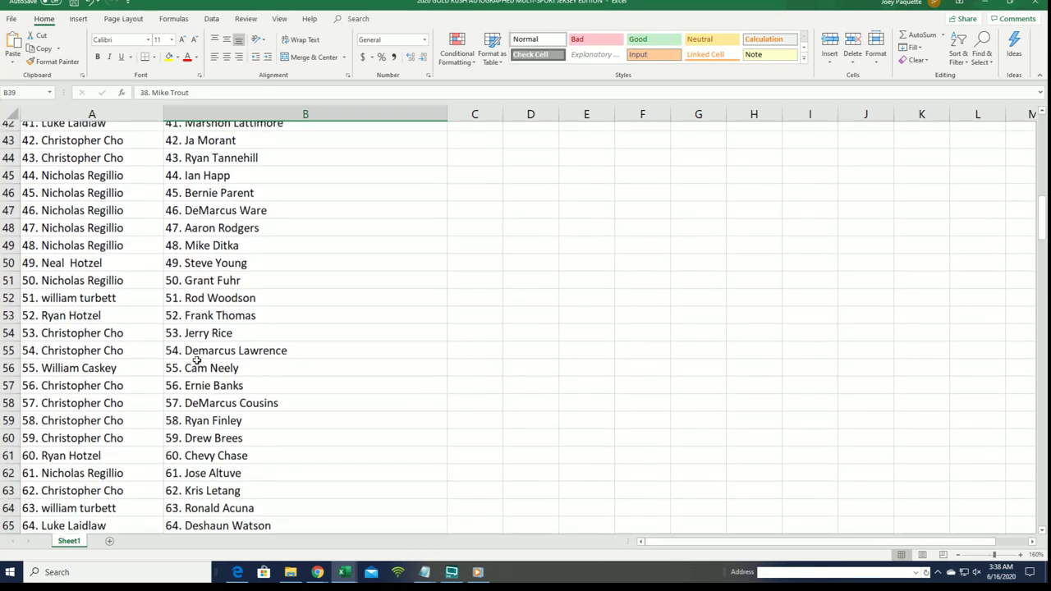
scroll(197, 361, "down", 3)
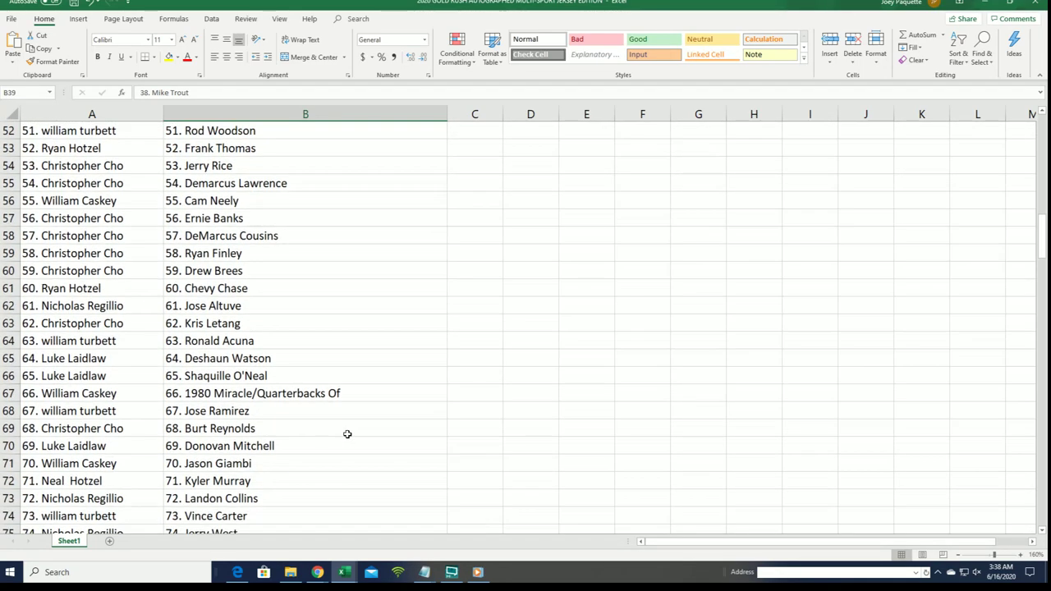
scroll(348, 434, "down", 2)
scroll(315, 364, "down", 1)
scroll(180, 218, "up", 1)
left_click(156, 183)
key("ctrl+v")
scroll(304, 402, "down", 1)
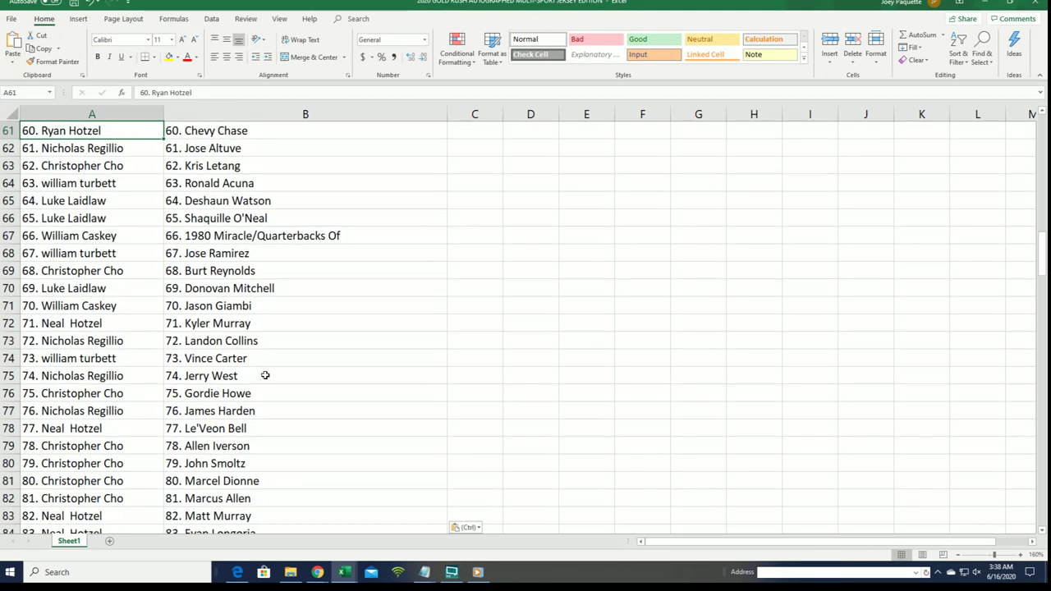
left_click(265, 375)
scroll(247, 375, "down", 2)
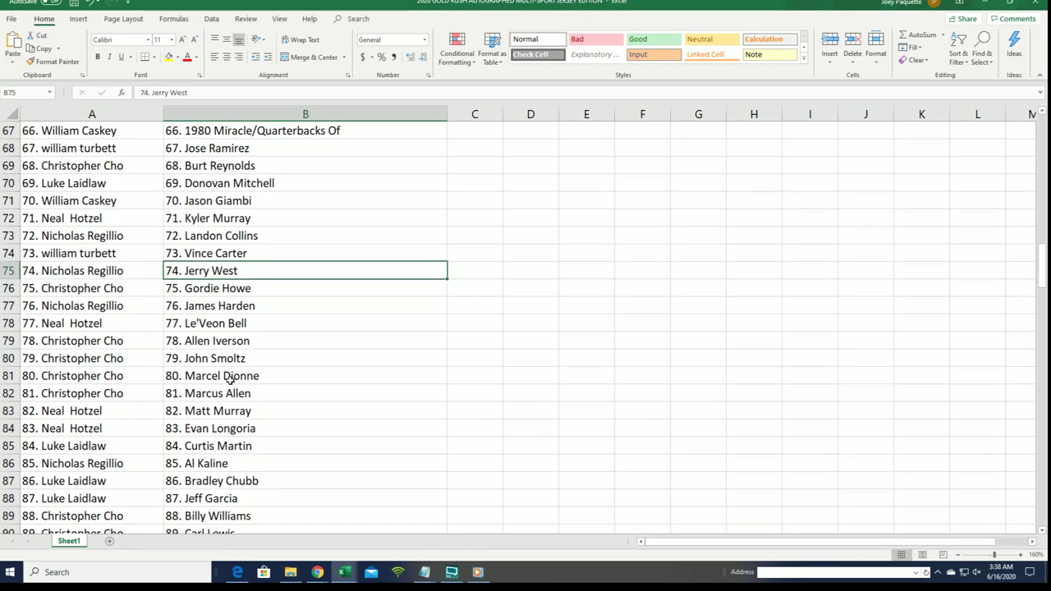
left_click(265, 343)
scroll(223, 409, "down", 1)
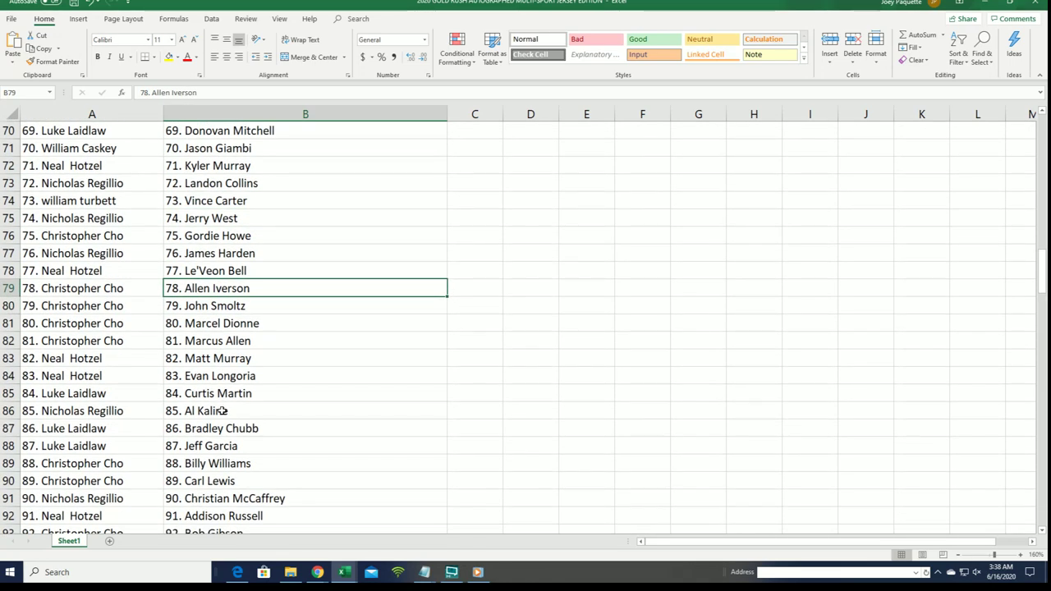
scroll(223, 411, "down", 3)
key("ctrl+v")
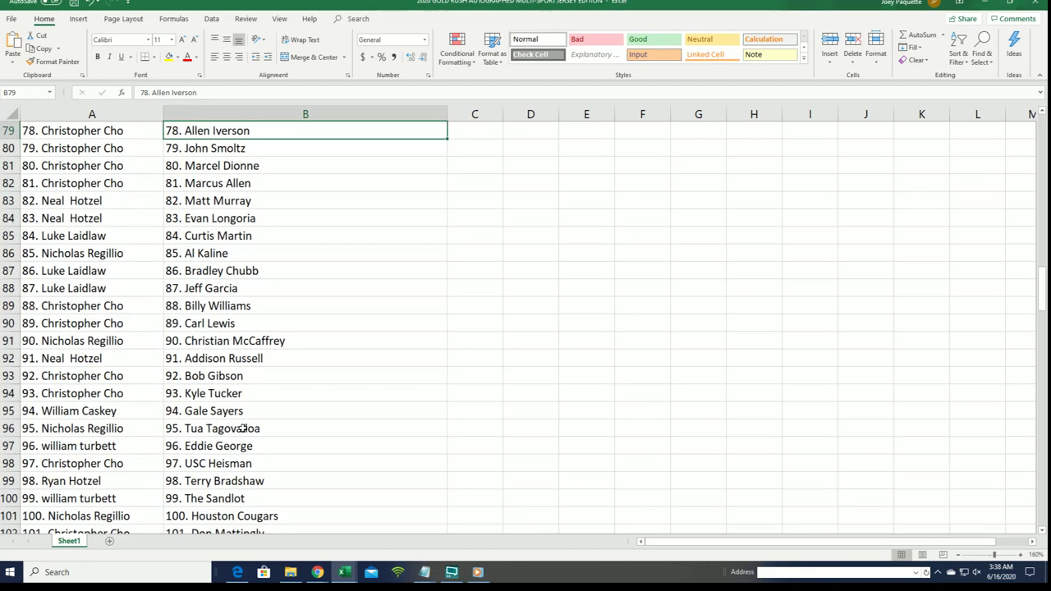
scroll(247, 394, "down", 1)
left_click(197, 218)
left_click(195, 271)
scroll(262, 376, "down", 1)
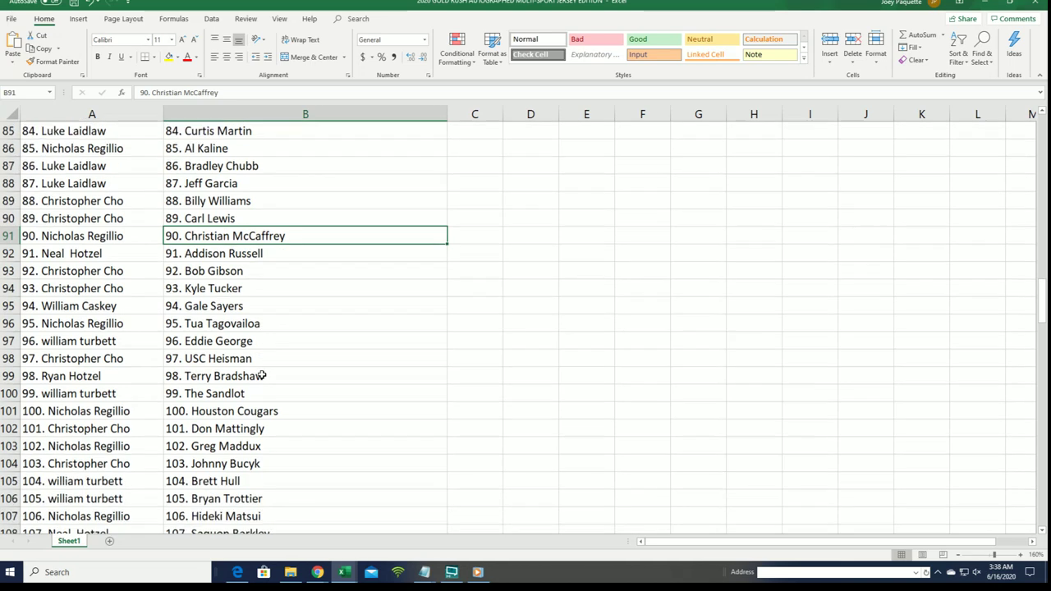
scroll(263, 375, "down", 3)
key("ctrl+v")
scroll(264, 388, "down", 1)
left_click(312, 284)
scroll(300, 375, "down", 1)
scroll(298, 374, "down", 2)
left_click(298, 373)
scroll(280, 403, "down", 1)
scroll(279, 403, "down", 3)
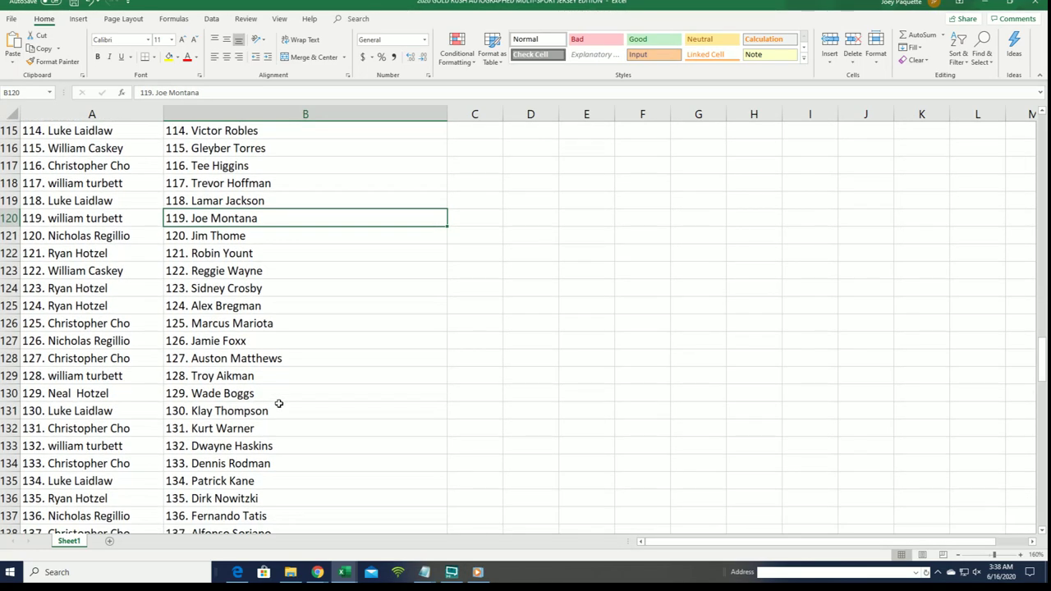
scroll(279, 404, "down", 4)
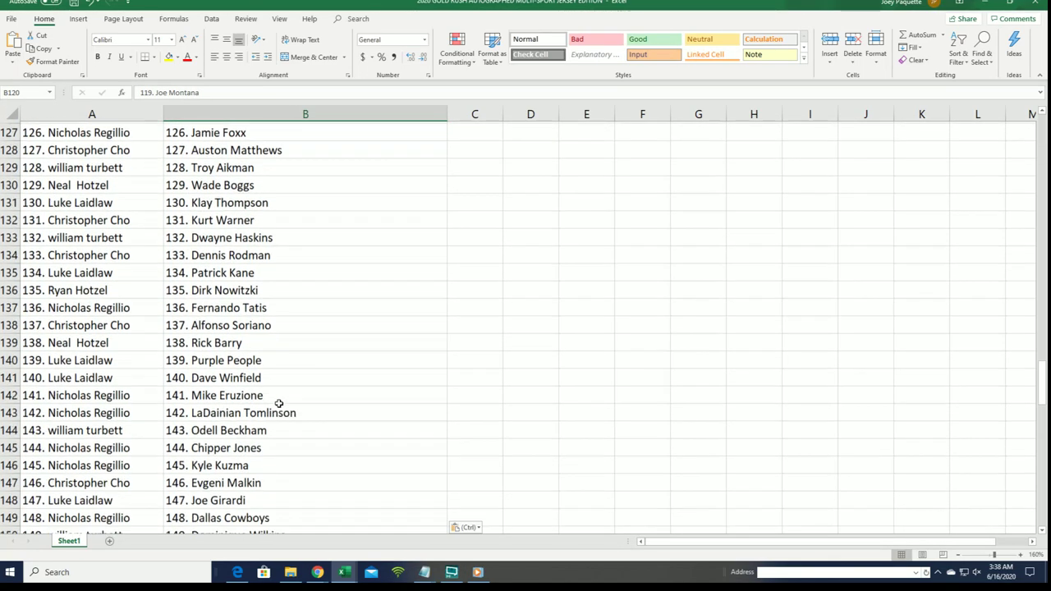
scroll(279, 404, "down", 2)
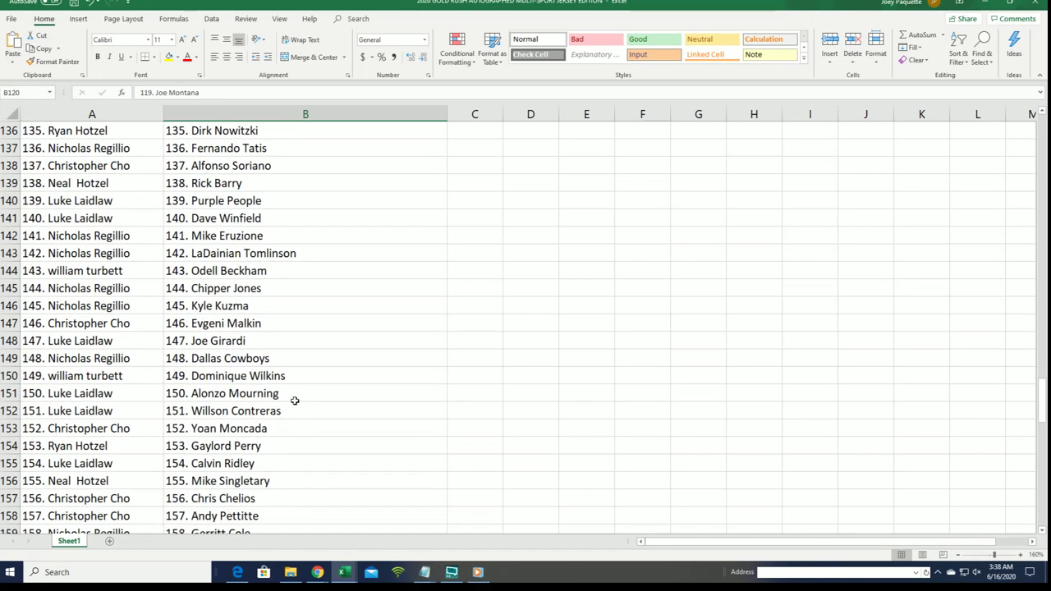
scroll(291, 399, "down", 1)
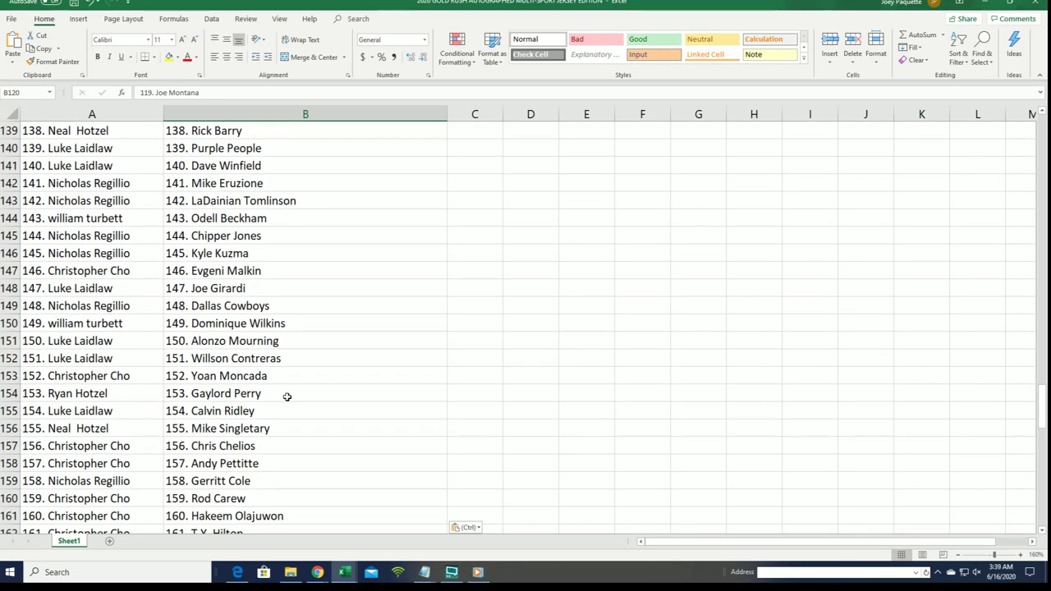
scroll(287, 397, "down", 1)
scroll(287, 398, "down", 2)
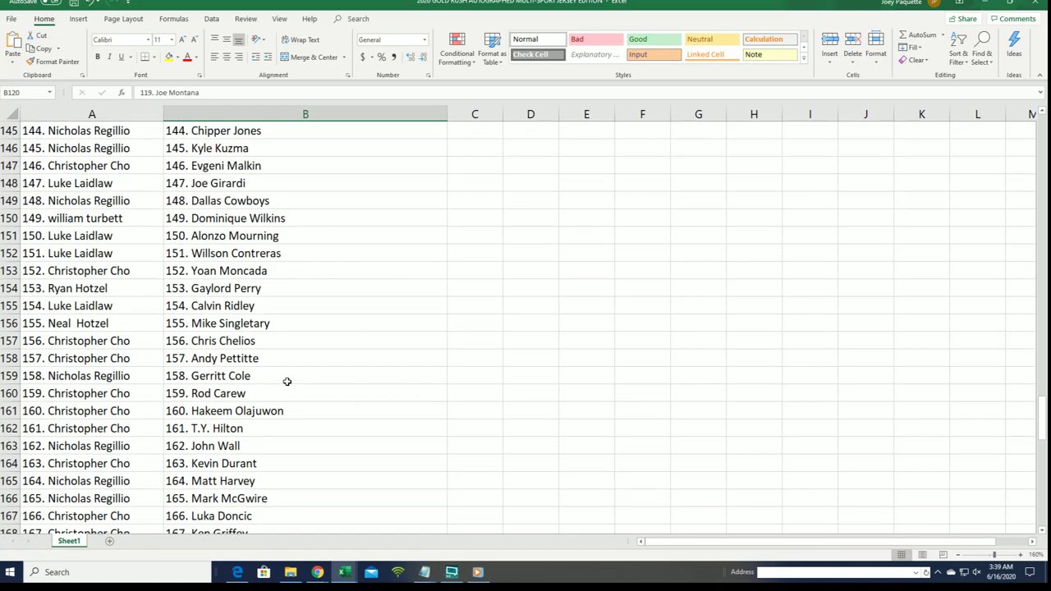
scroll(287, 382, "down", 4)
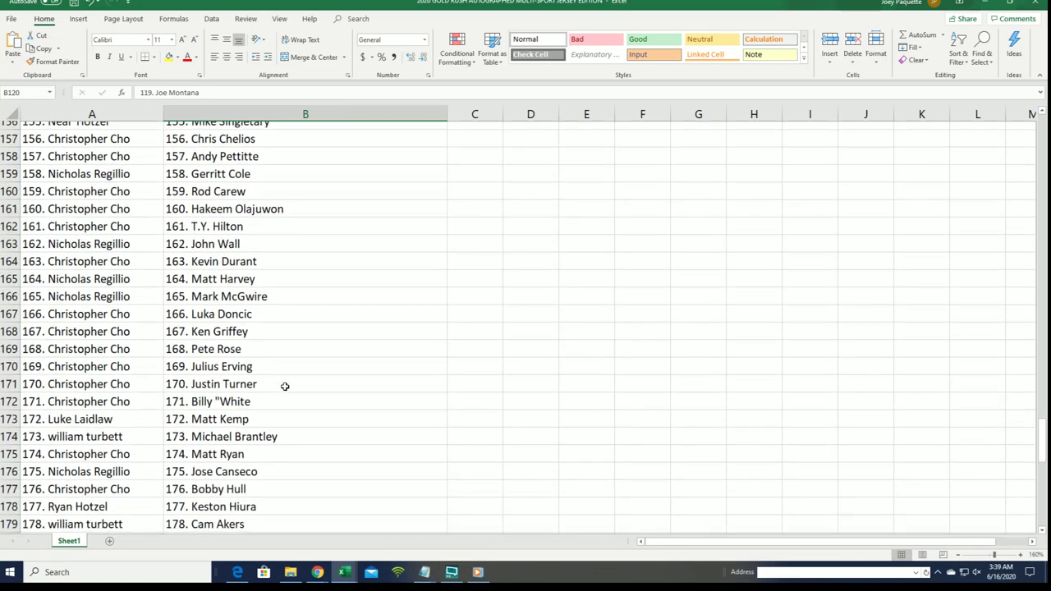
scroll(285, 386, "down", 3)
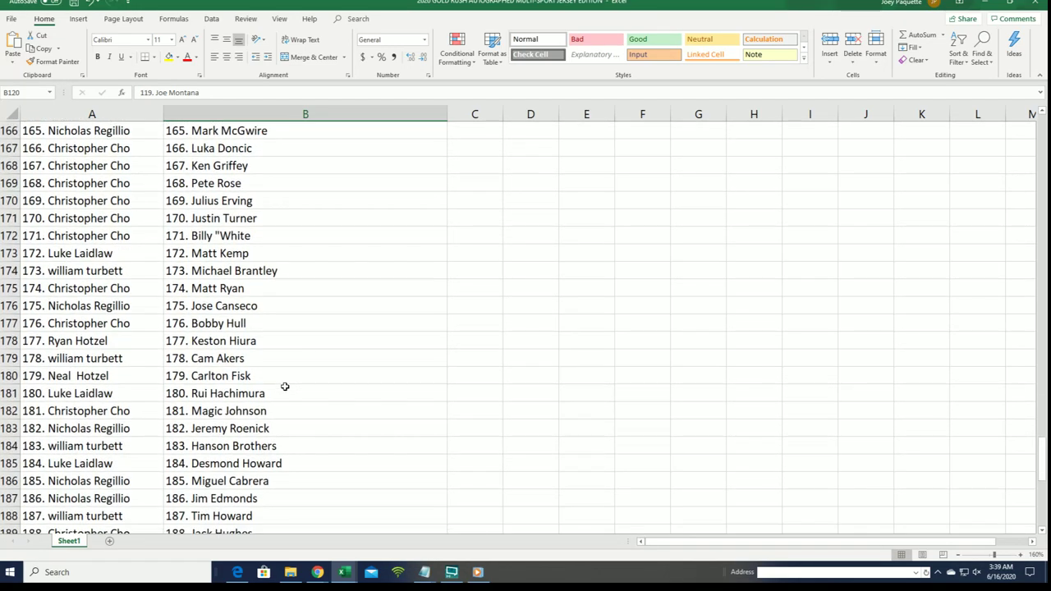
scroll(283, 388, "down", 2)
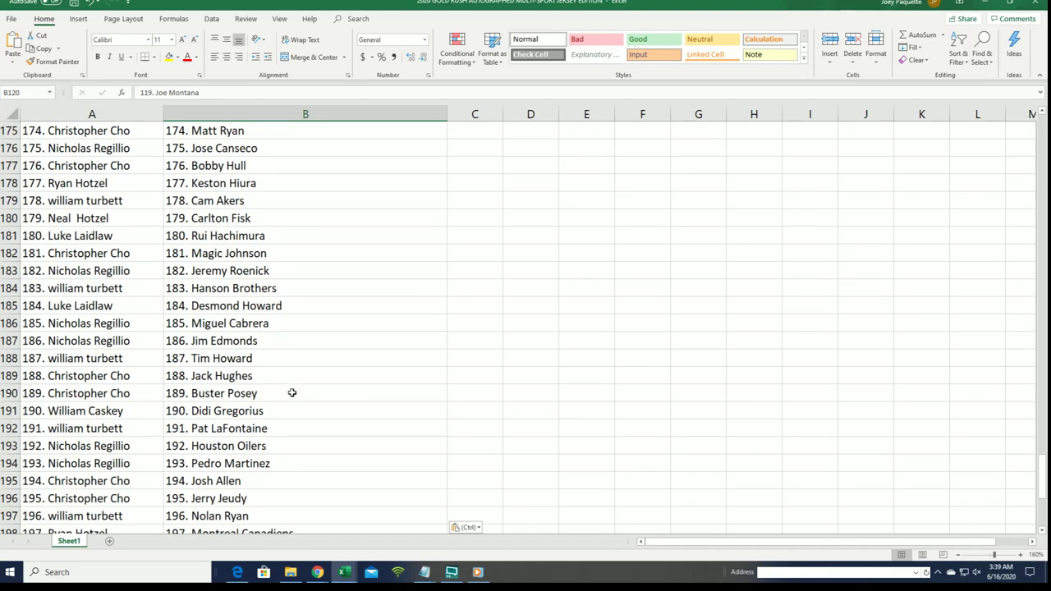
left_click(279, 243)
scroll(295, 325, "down", 1)
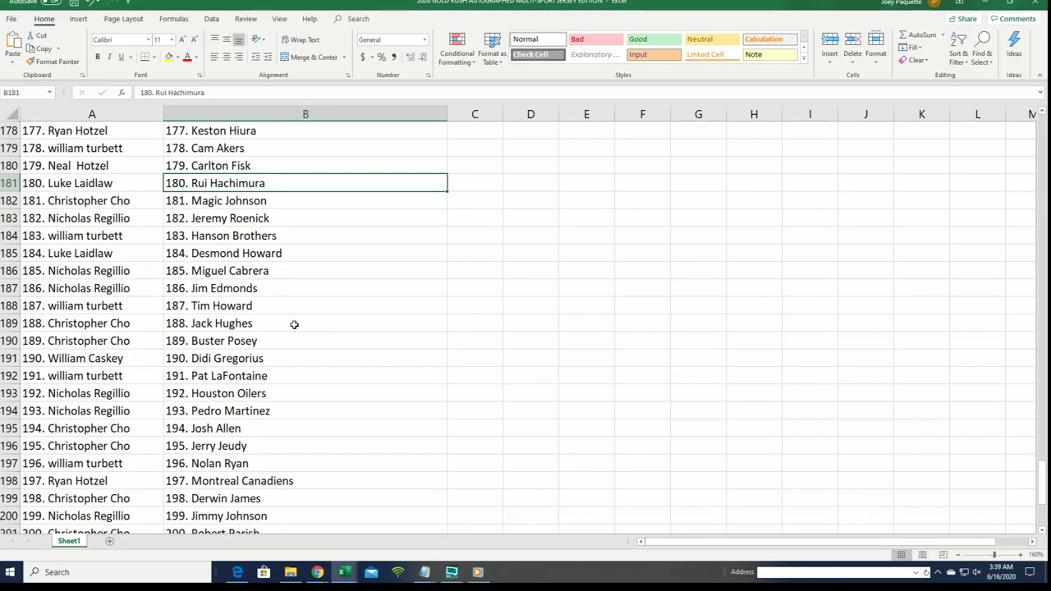
scroll(293, 324, "down", 2)
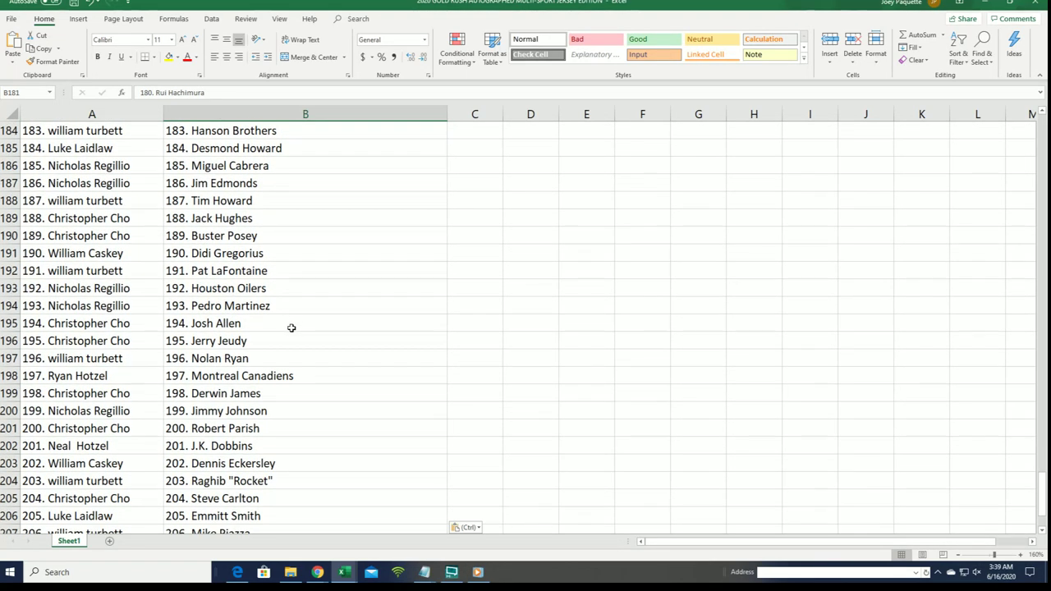
left_click(281, 343)
scroll(263, 353, "down", 1)
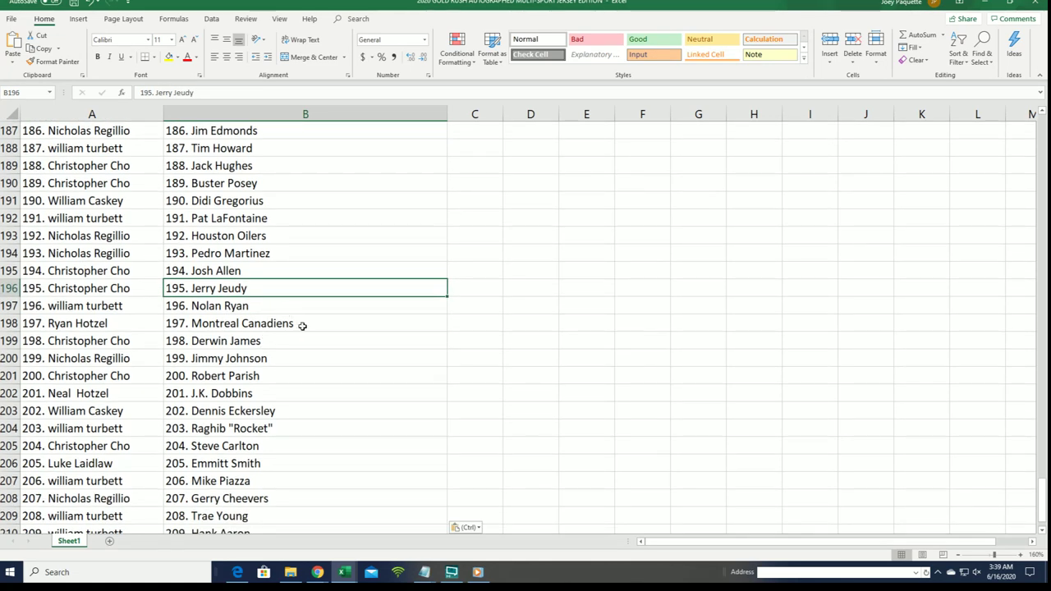
scroll(300, 336, "down", 1)
key("ctrl+v")
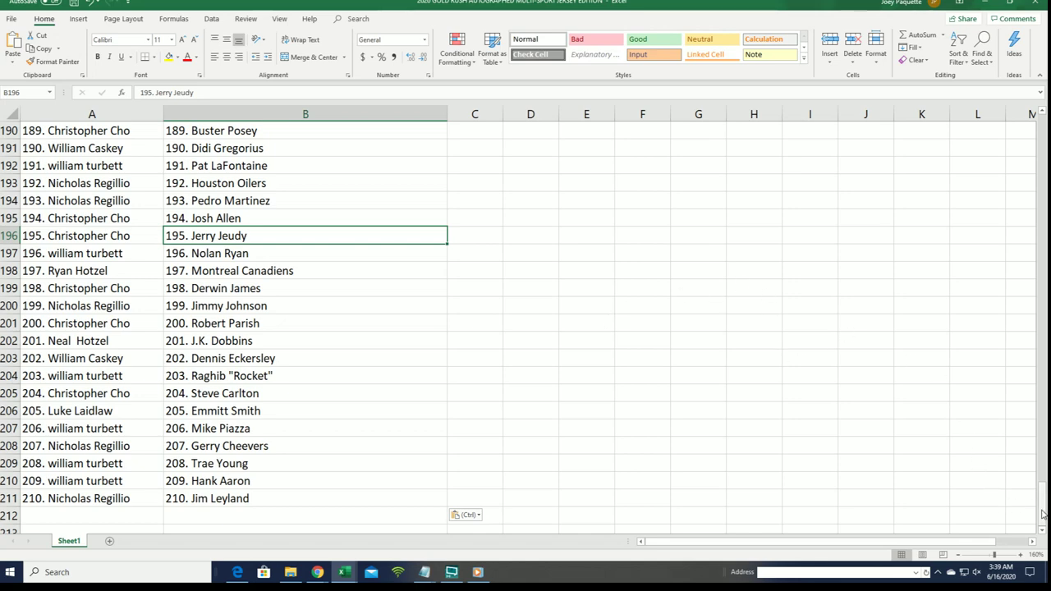
Return to the top of the sheet and narrow column A to fit the owner names snugly.
mouse_move(1043, 512)
left_mouse_down()
mouse_move(1005, 258)
mouse_move(1004, 194)
mouse_move(1021, 134)
left_mouse_up()
left_click(158, 118)
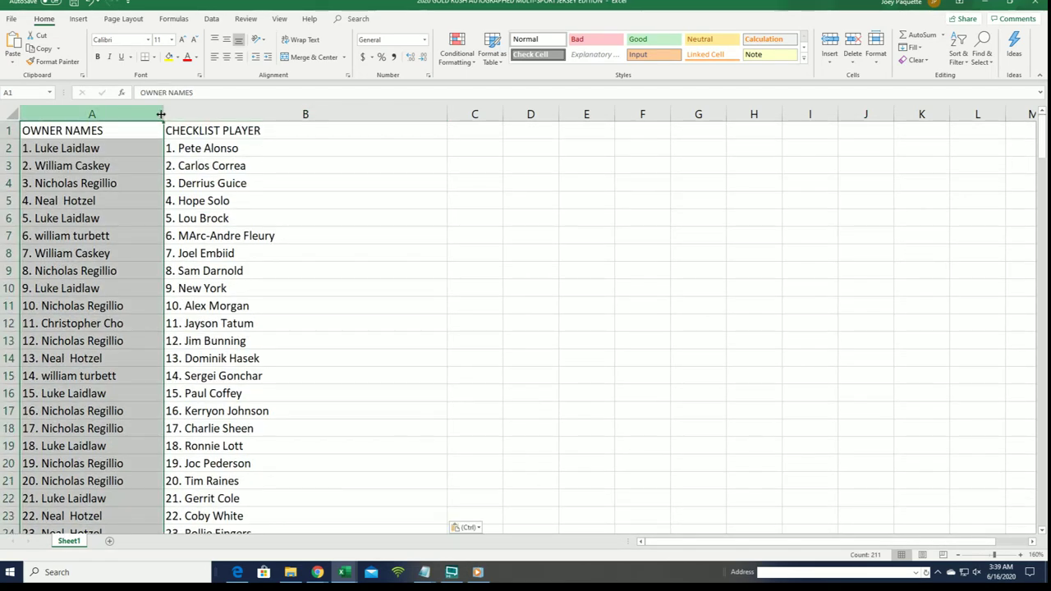
left_click_drag(161, 118, 132, 120)
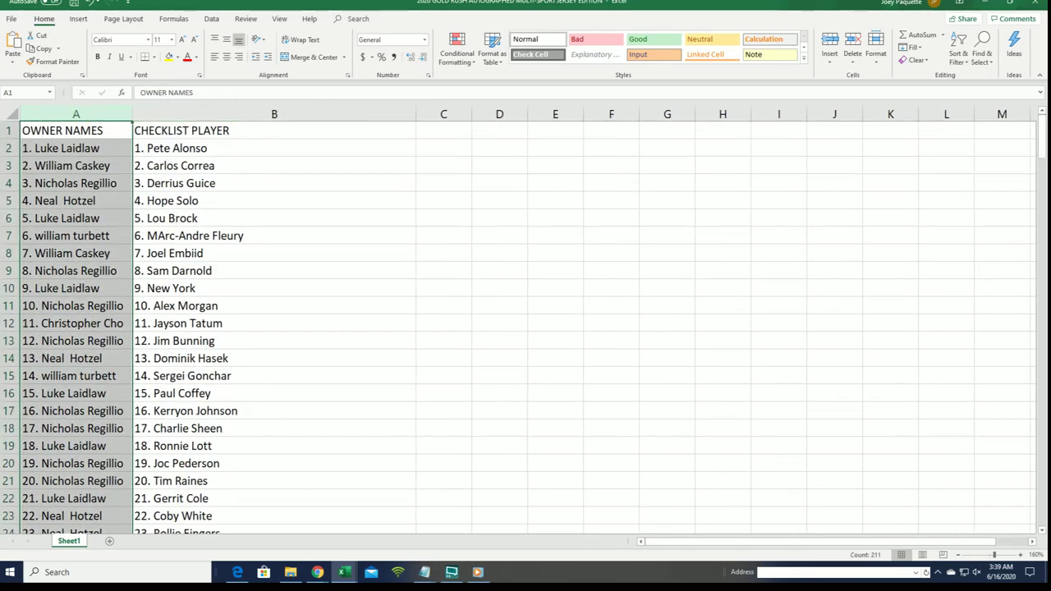